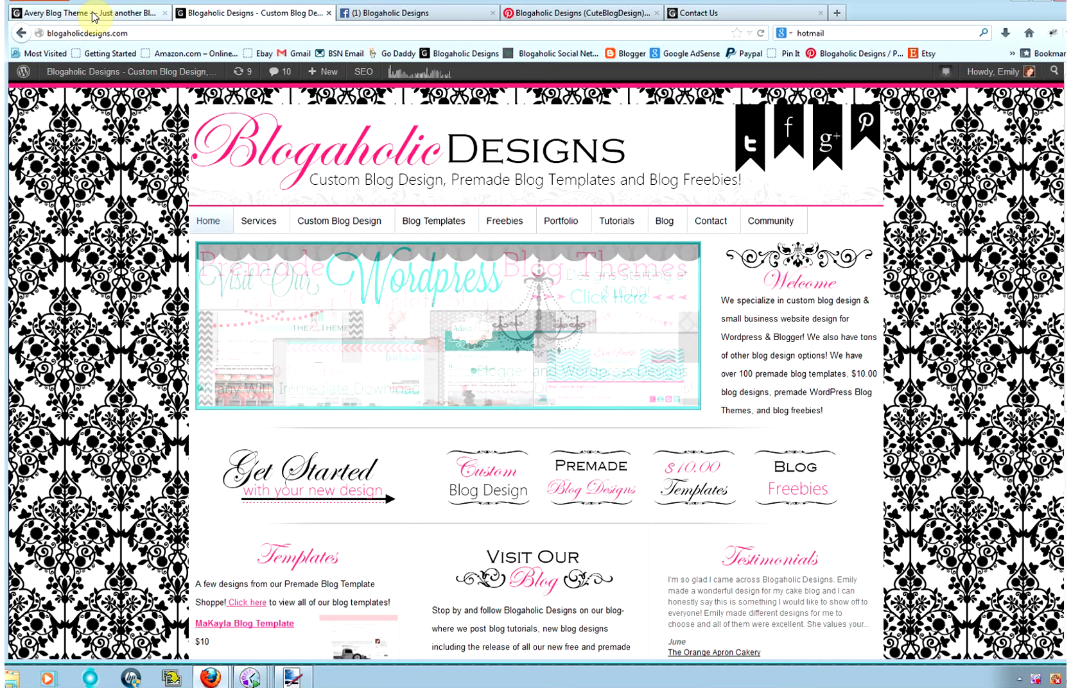
- On the Avery Blog Theme site, start a new post and browse the computer for media uploads
left_click(94, 16)
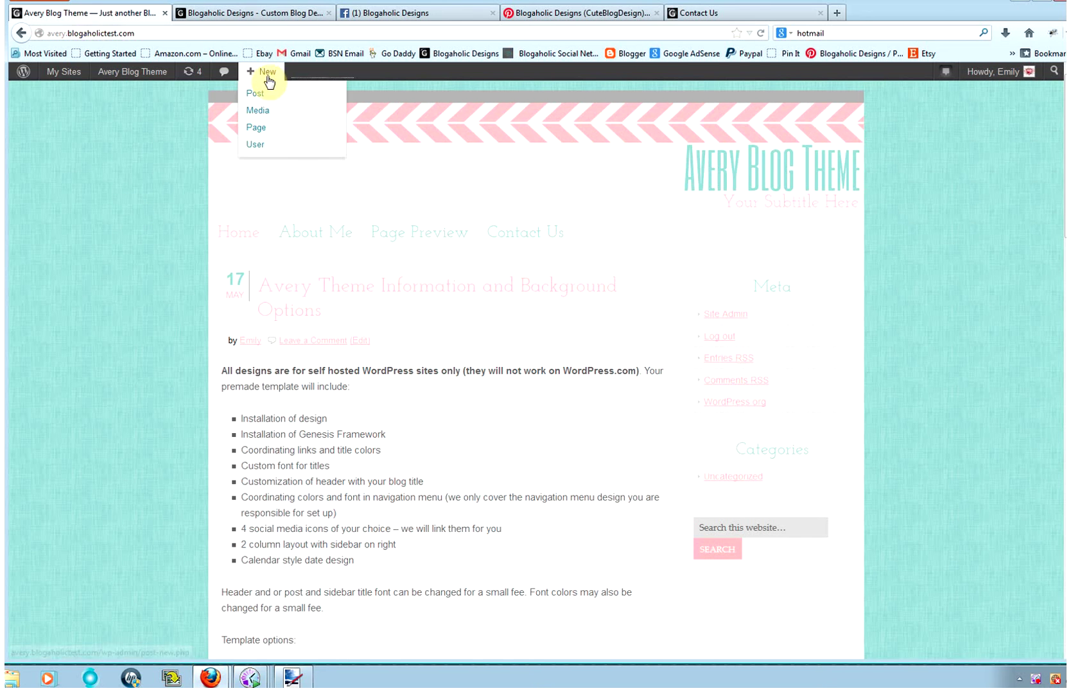
left_click(267, 94)
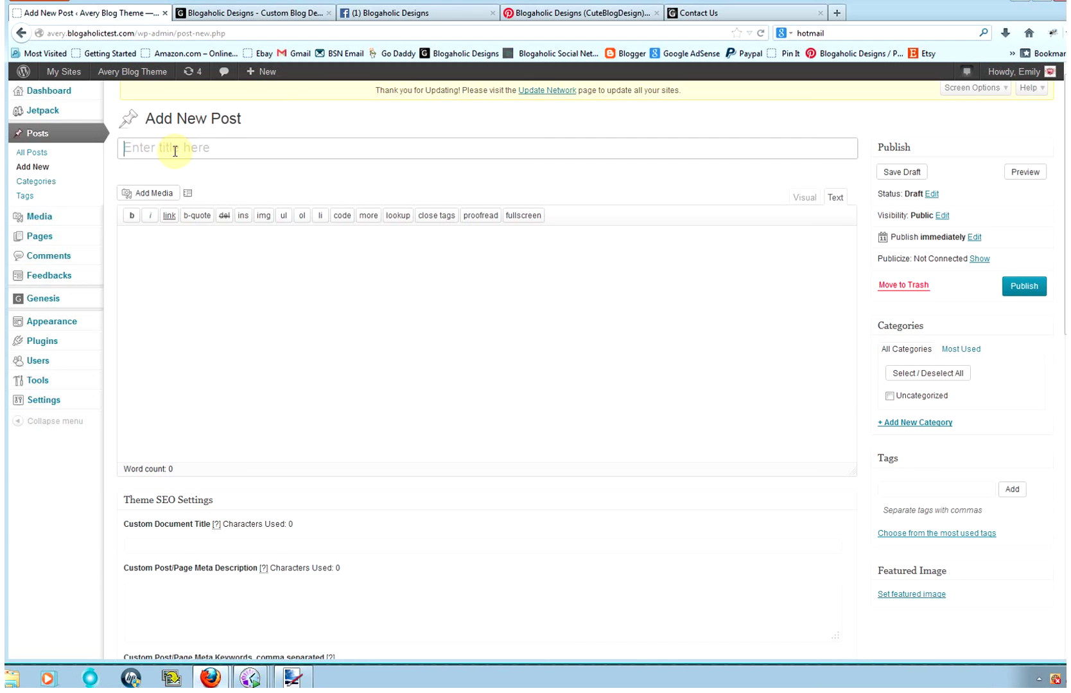
left_click(163, 253)
left_click(158, 193)
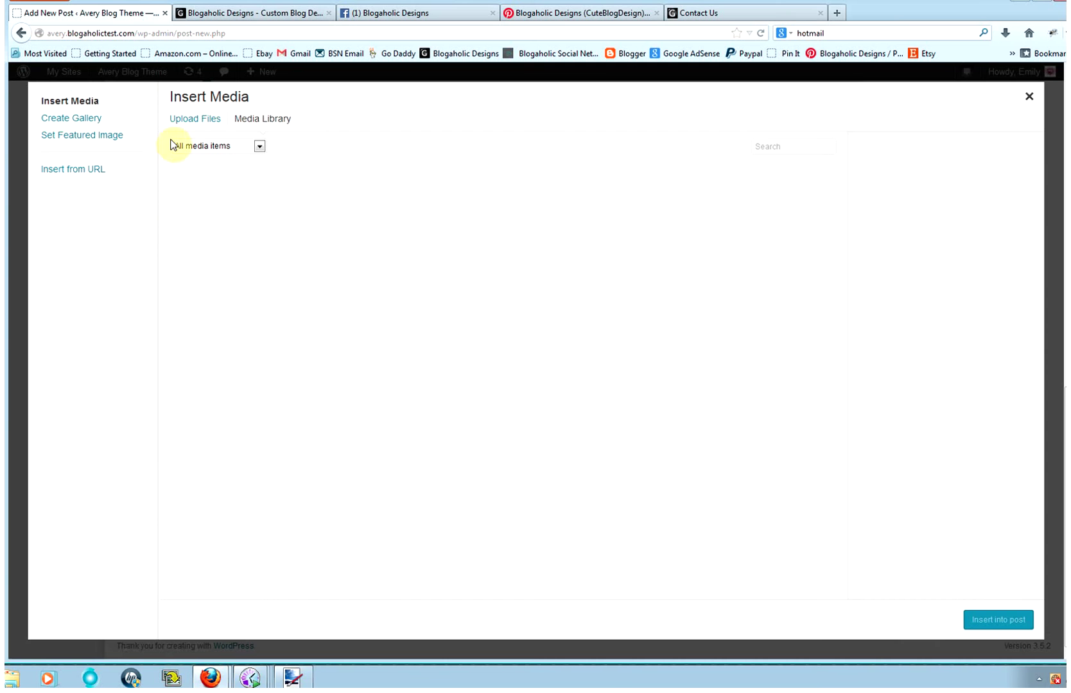
left_click(194, 122)
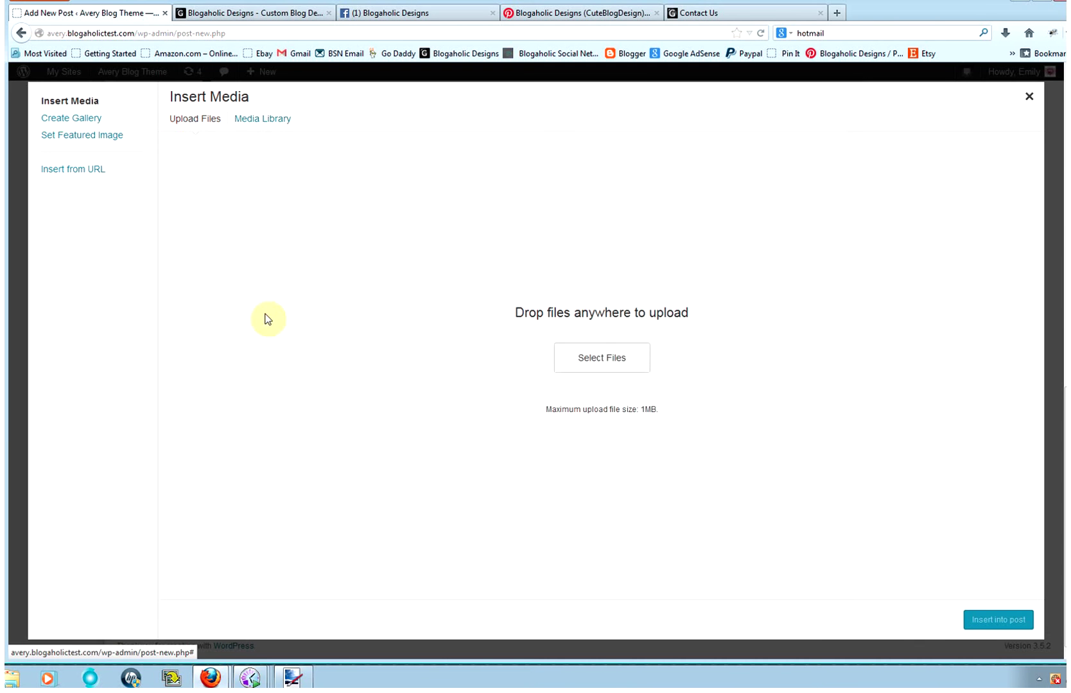
left_click(607, 364)
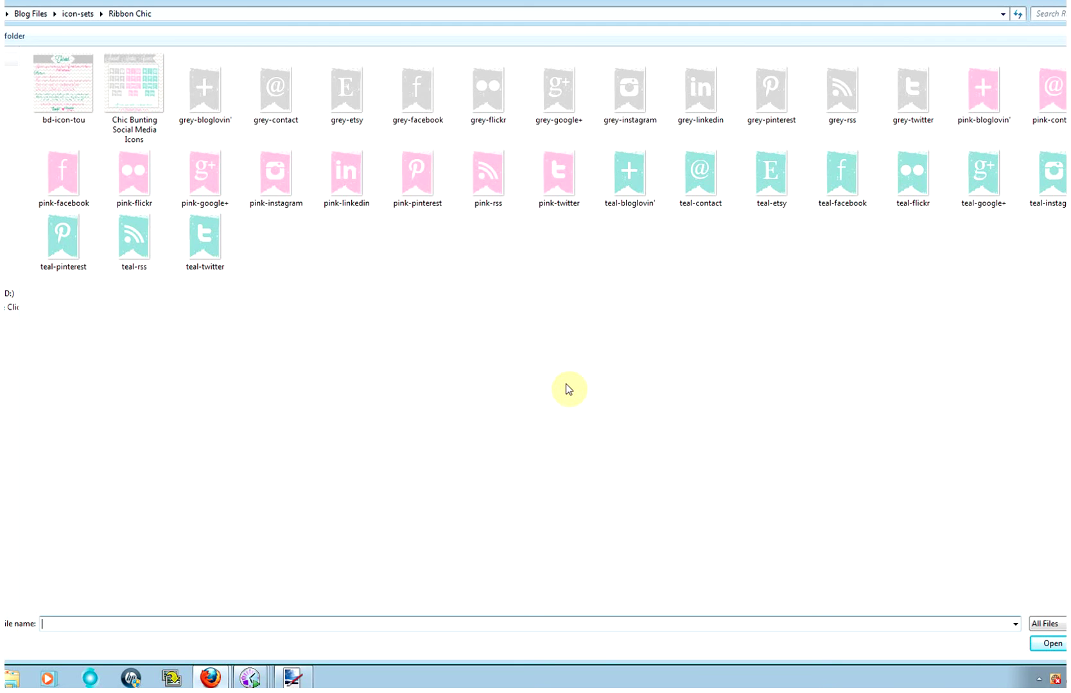
- Upload grey-facebook, grey-contact and grey-pinterest from the Ribbon Chic icon folder
left_click(418, 99)
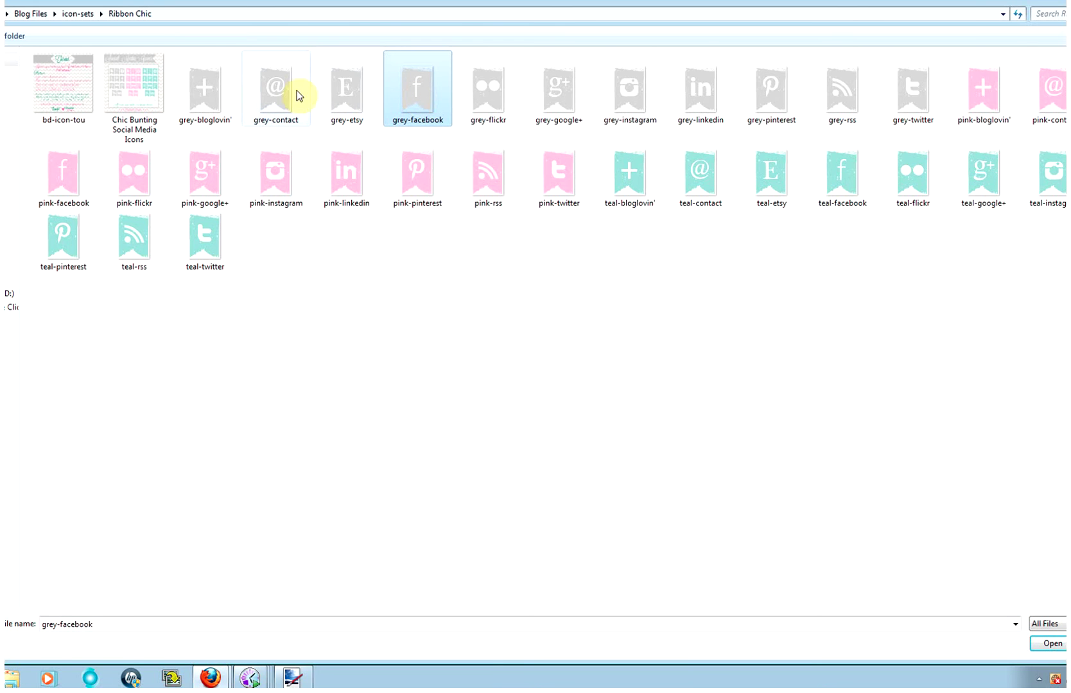
left_click(292, 121, "ctrl")
left_click(760, 96, "ctrl")
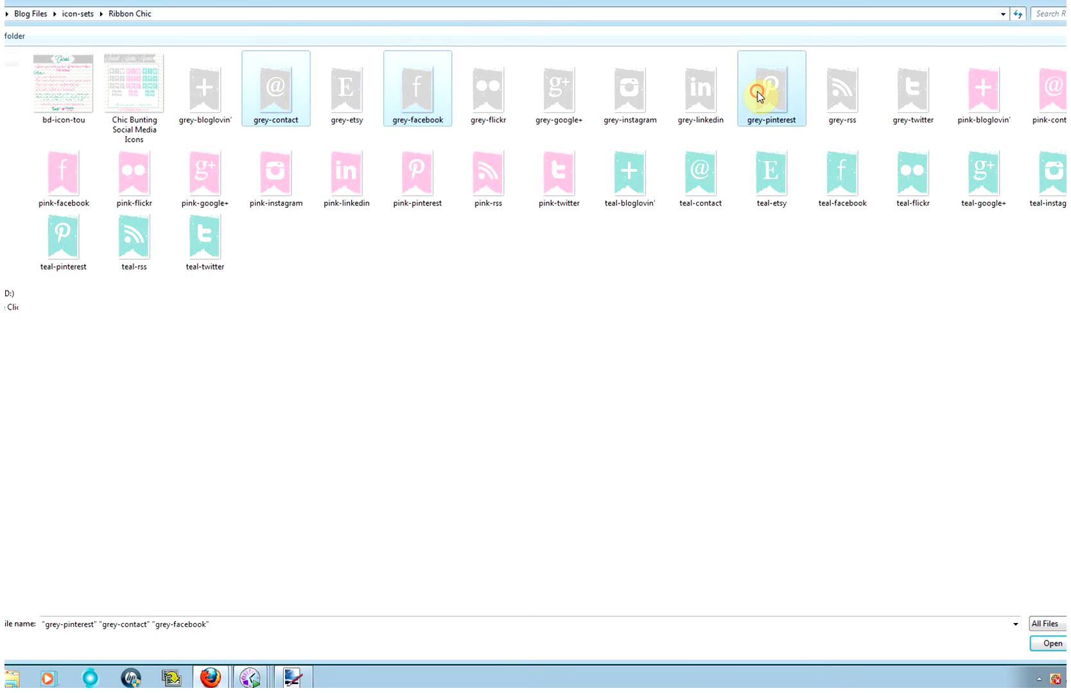
left_click(1047, 643)
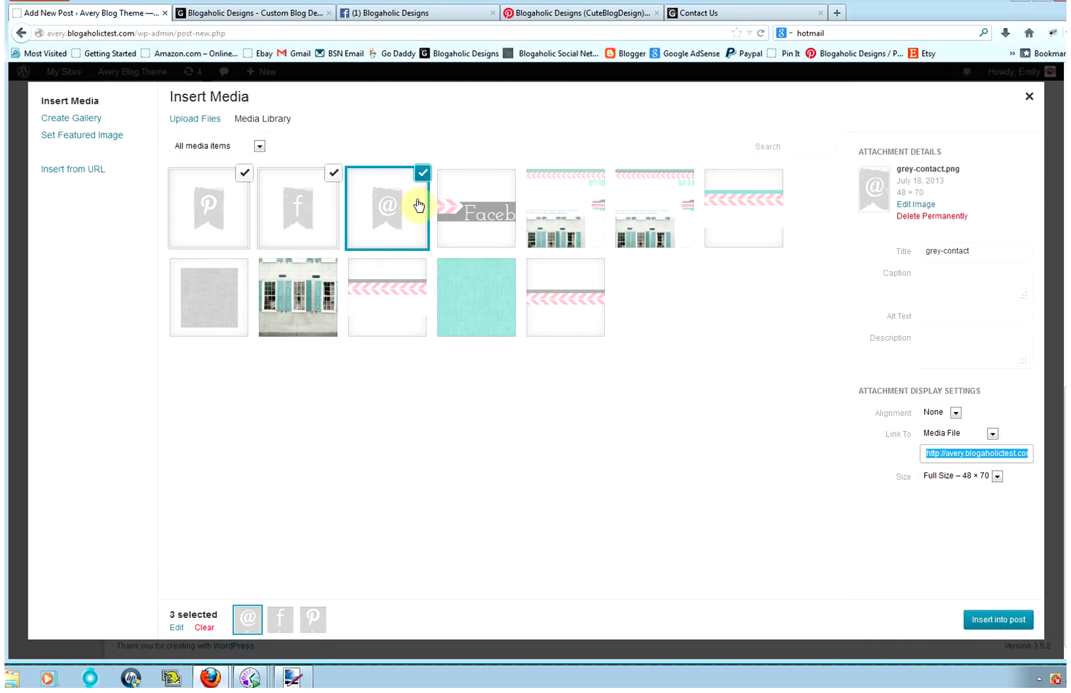
- Set Link To to Media File and insert the three grey icons into the post
left_click(992, 434)
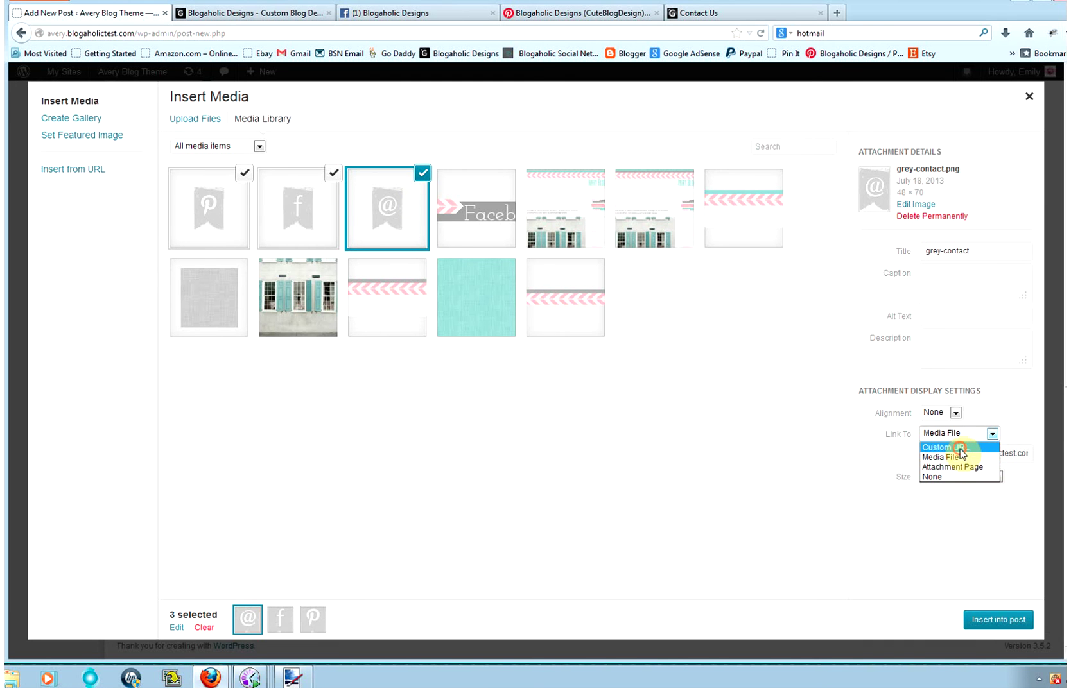
left_click(959, 448)
left_click(992, 435)
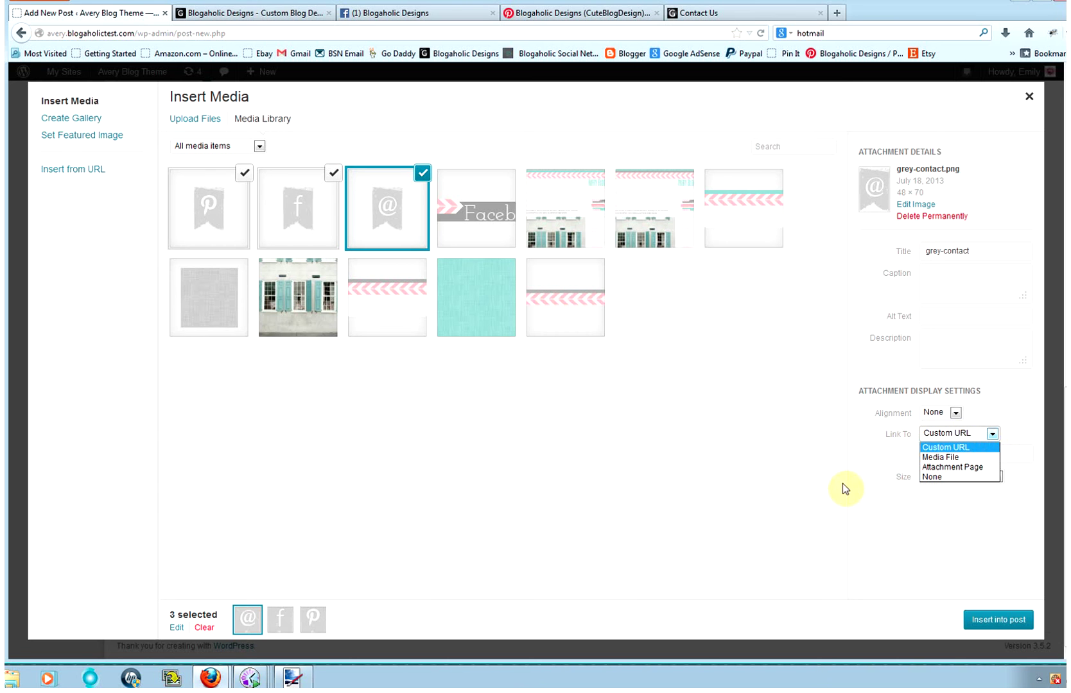
left_click(940, 457)
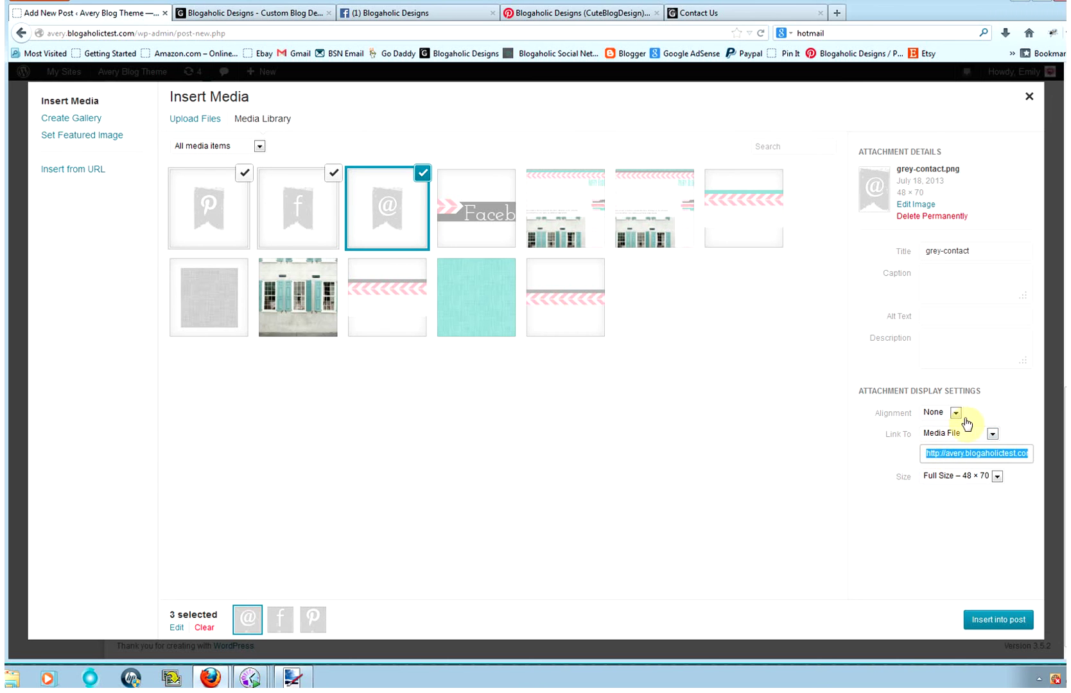
left_click(875, 451)
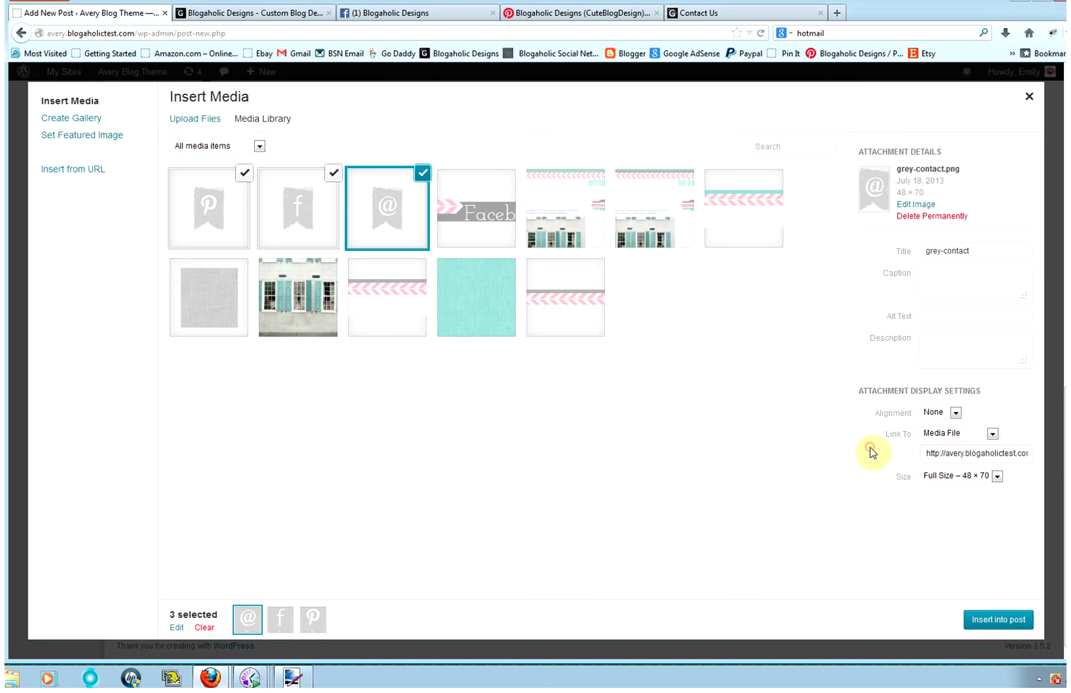
left_click(1014, 629)
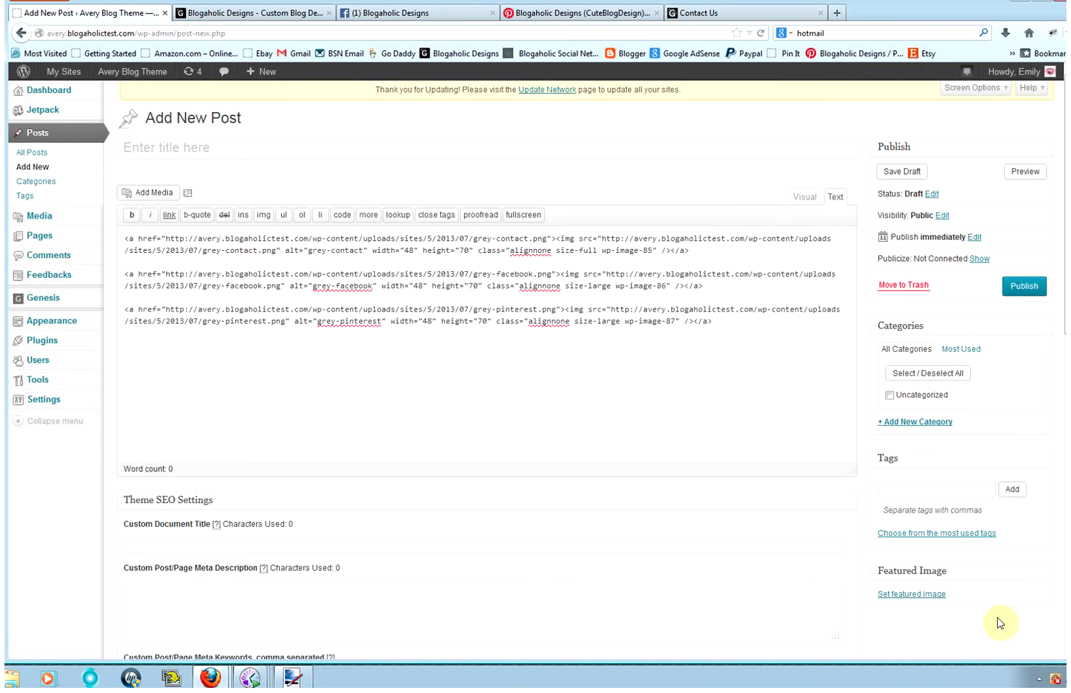
- Delete the line breaks between the three icon links in the HTML so they share one line
left_click(805, 198)
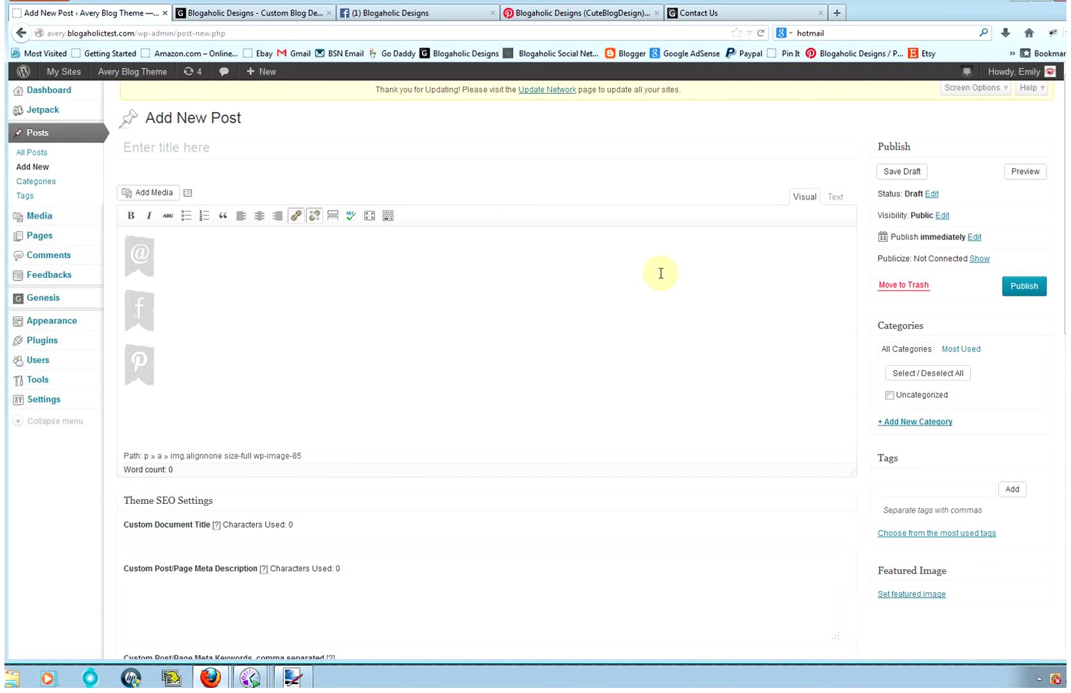
left_click(836, 198)
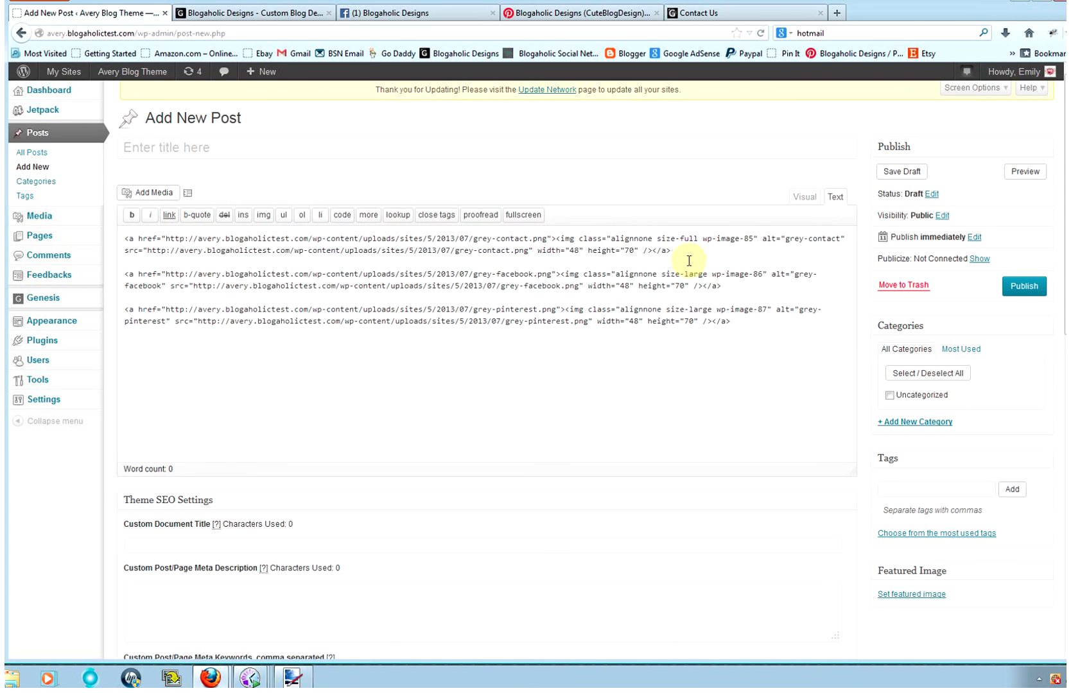
left_click(120, 274)
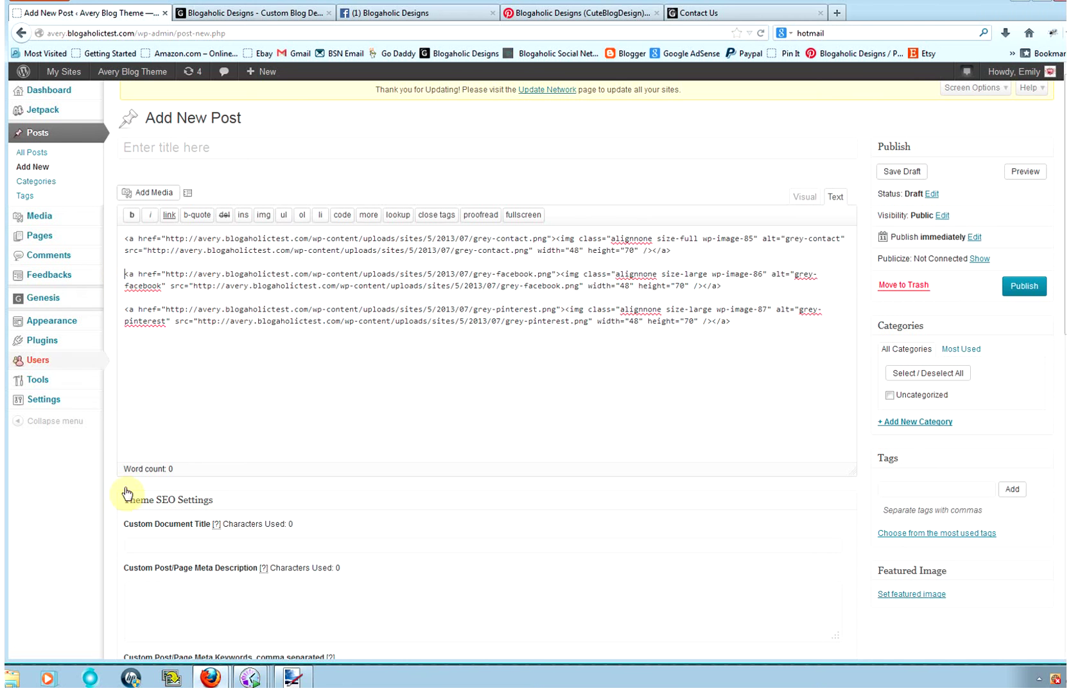
key("BackSpace")
key("BackSpace")
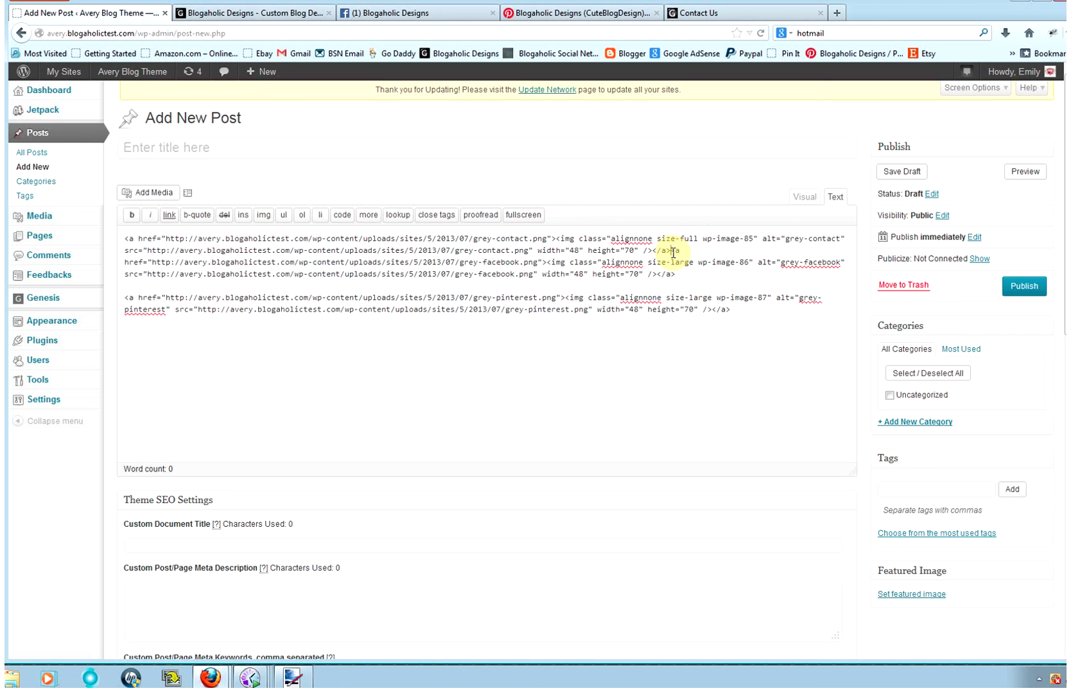
left_click(671, 251)
key("BackSpace")
key("BackSpace")
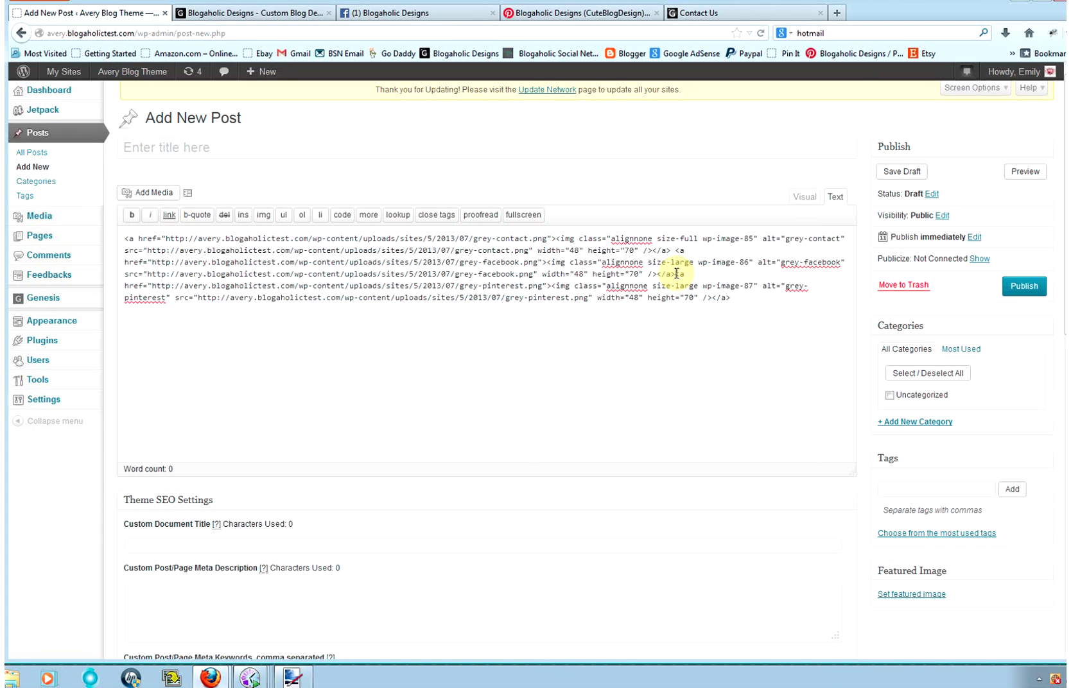
- Select all three icons in the Visual editor and align them to the center
left_click(807, 198)
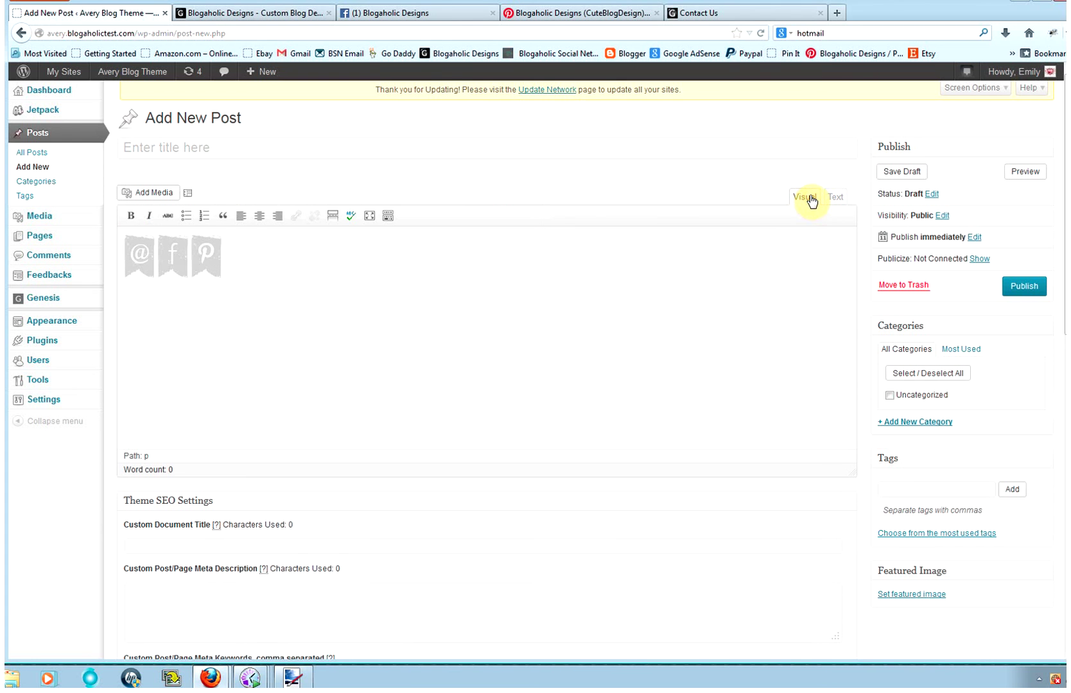
left_click(183, 357)
key("ctrl+a")
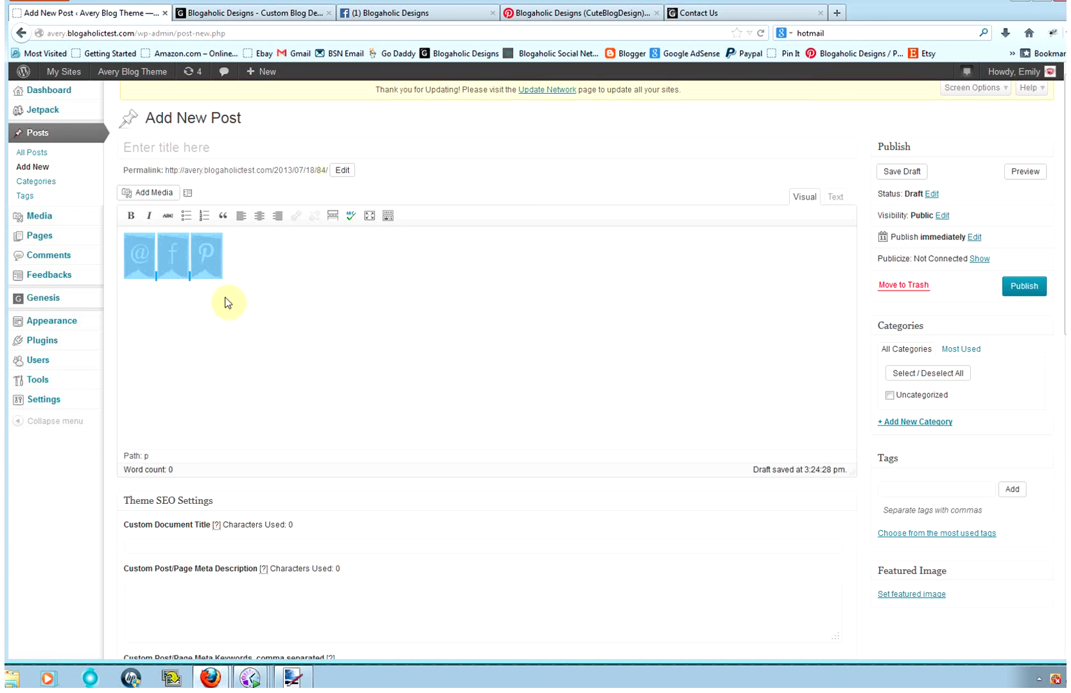
left_click(259, 217)
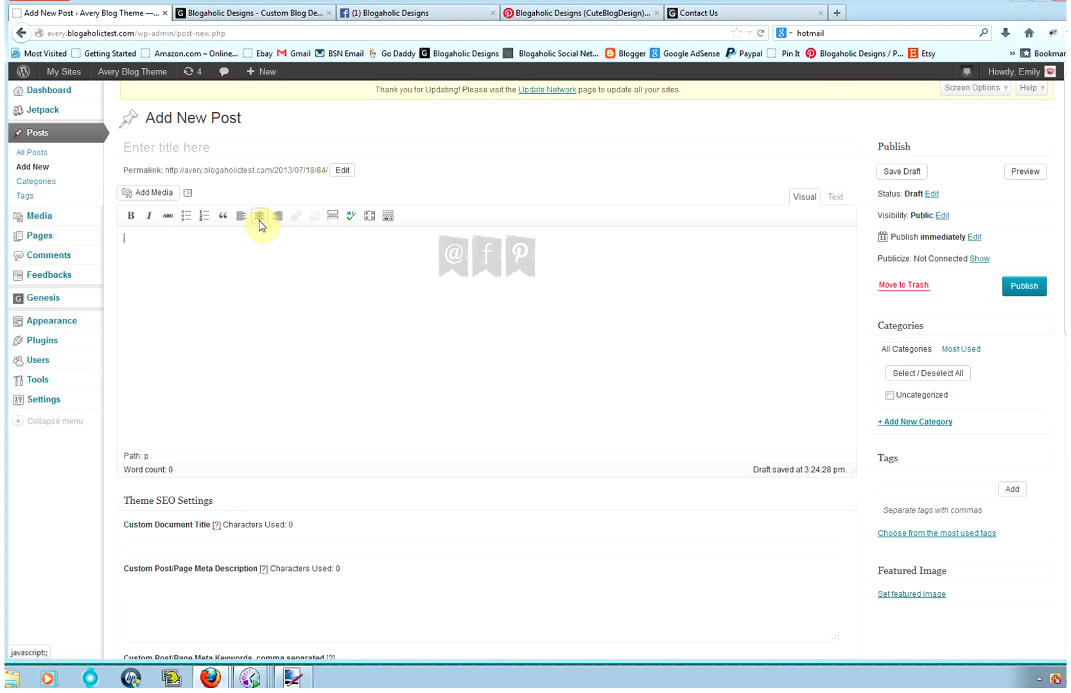
left_click(566, 319)
left_click(762, 17)
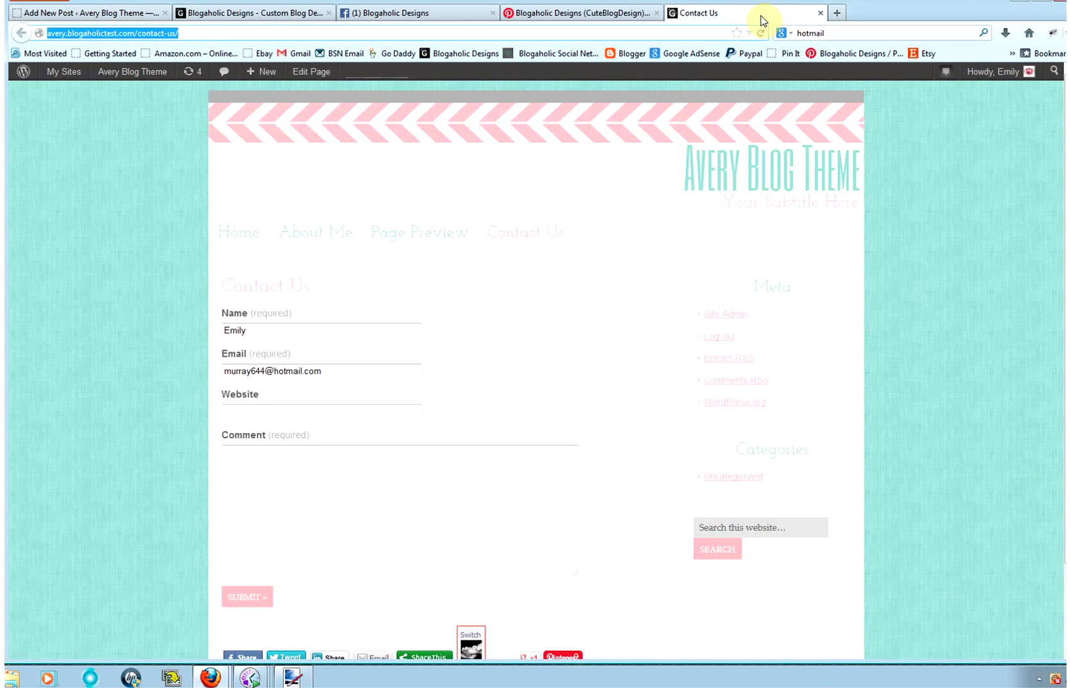
right_click(164, 33)
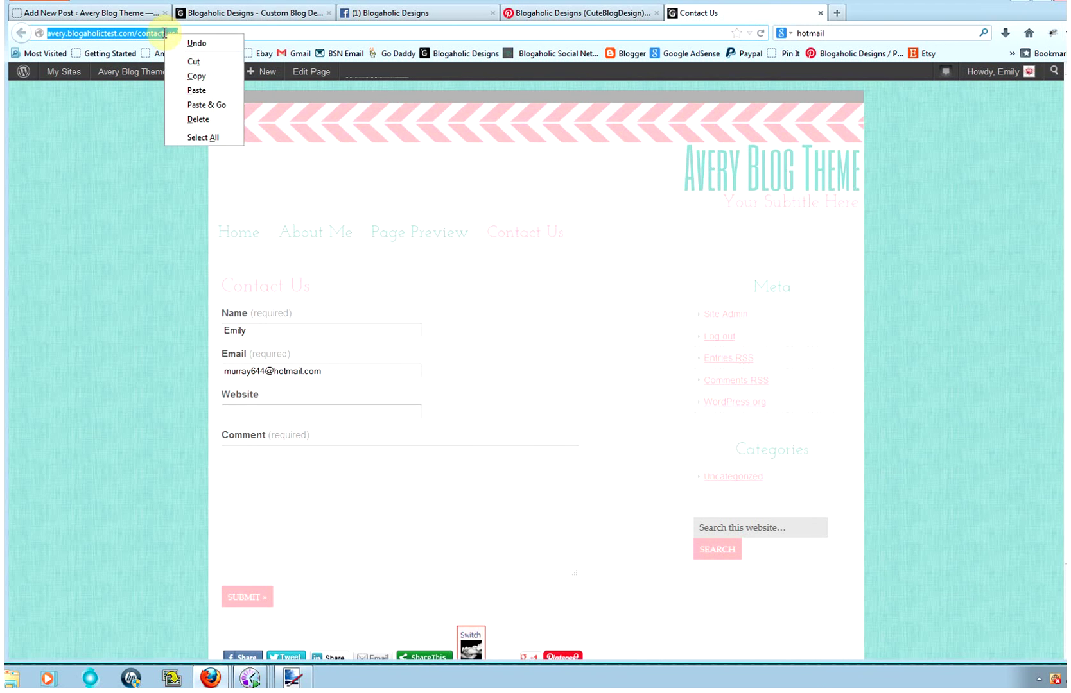
left_click(193, 77)
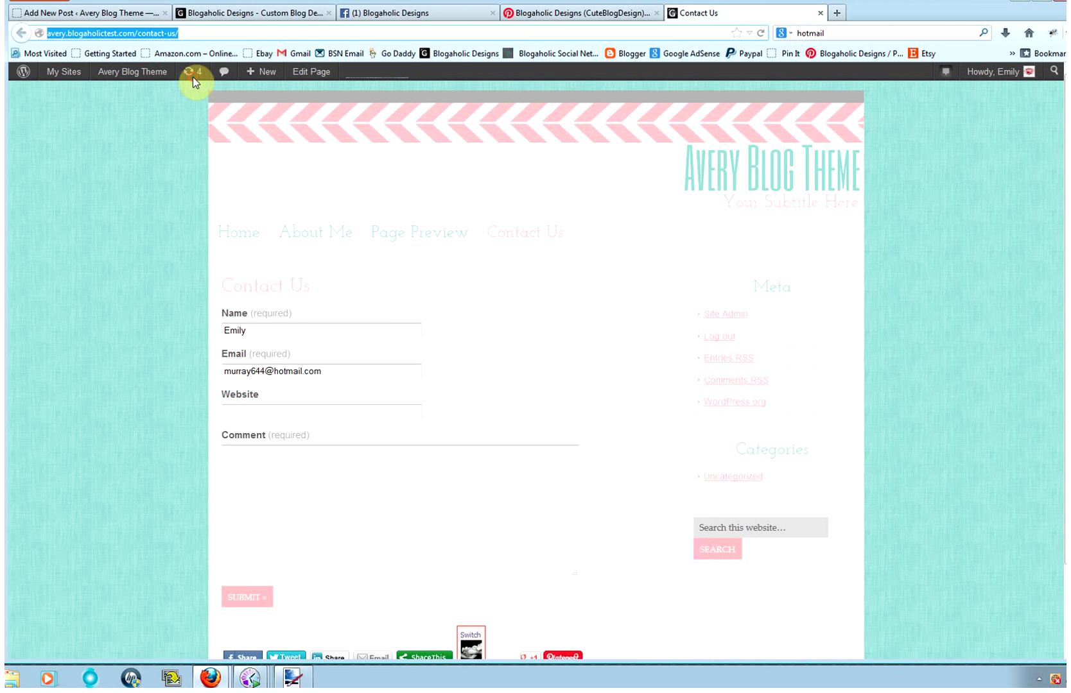
left_click(210, 14)
left_click(116, 16)
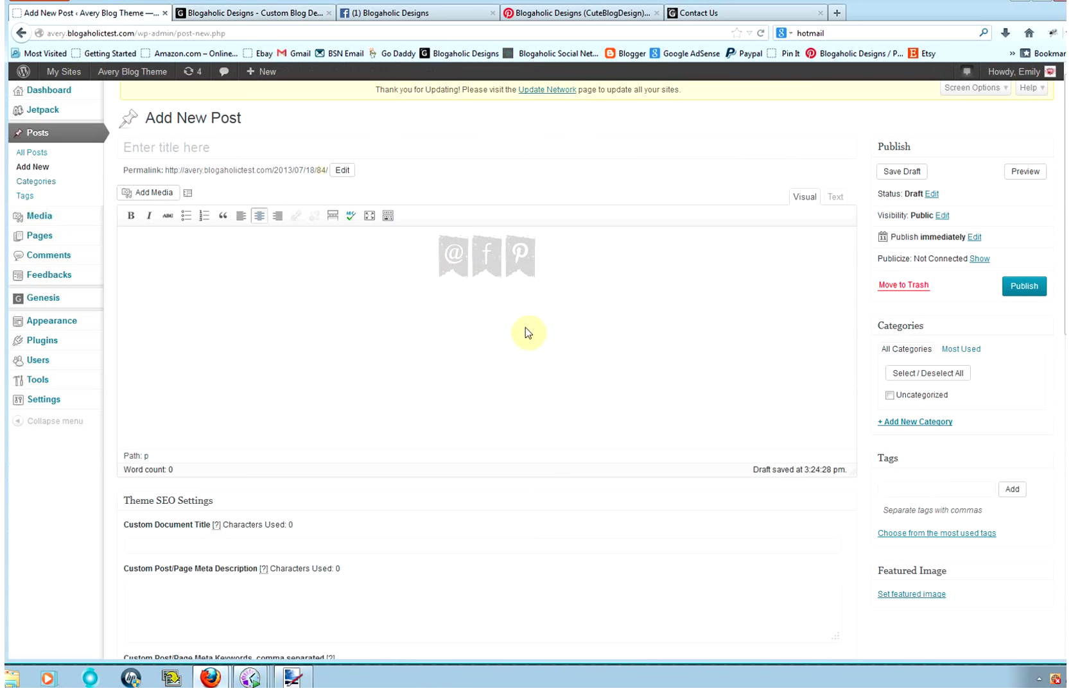
- Link the @ icon to the pasted contact-us URL, opening in a new window
left_click(450, 260)
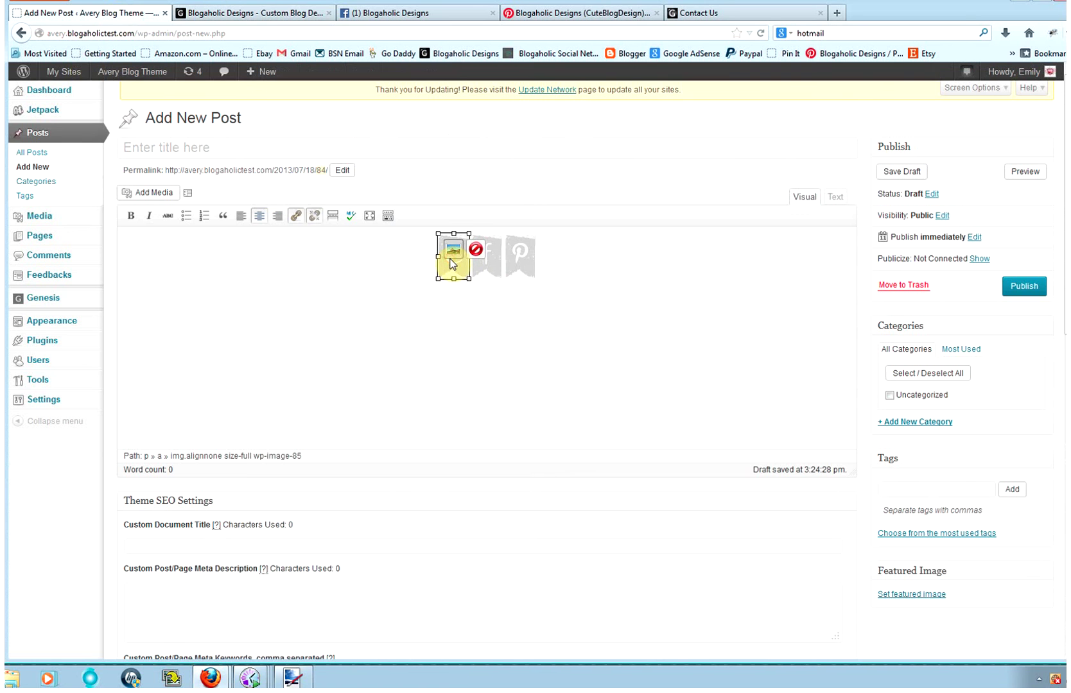
left_click(296, 216)
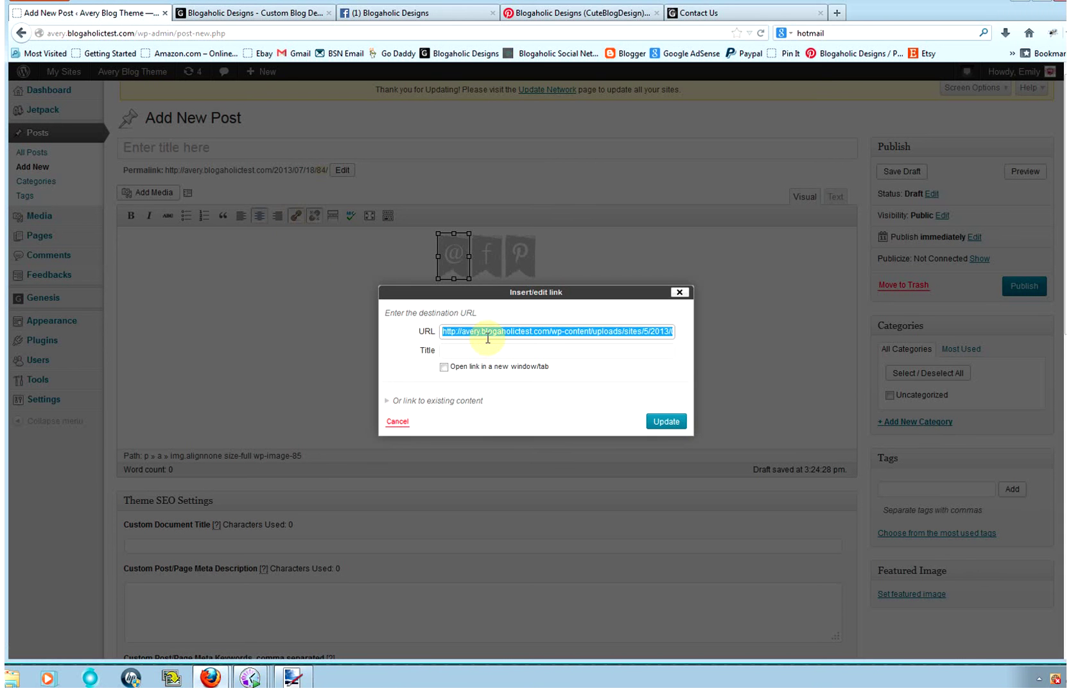
key("BackSpace")
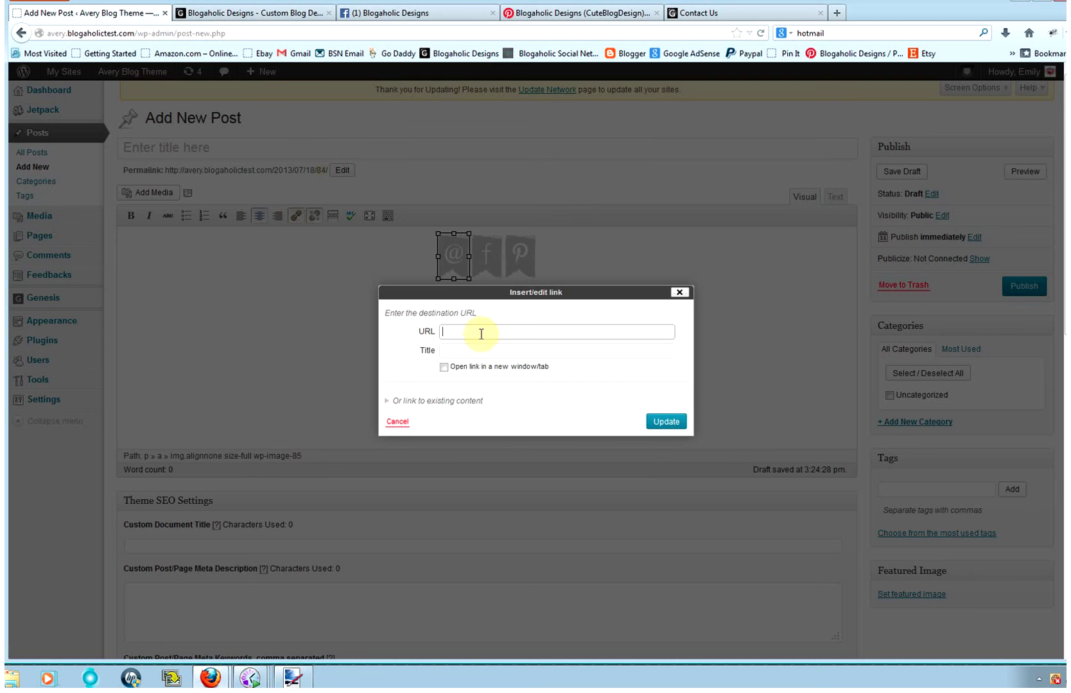
right_click(481, 333)
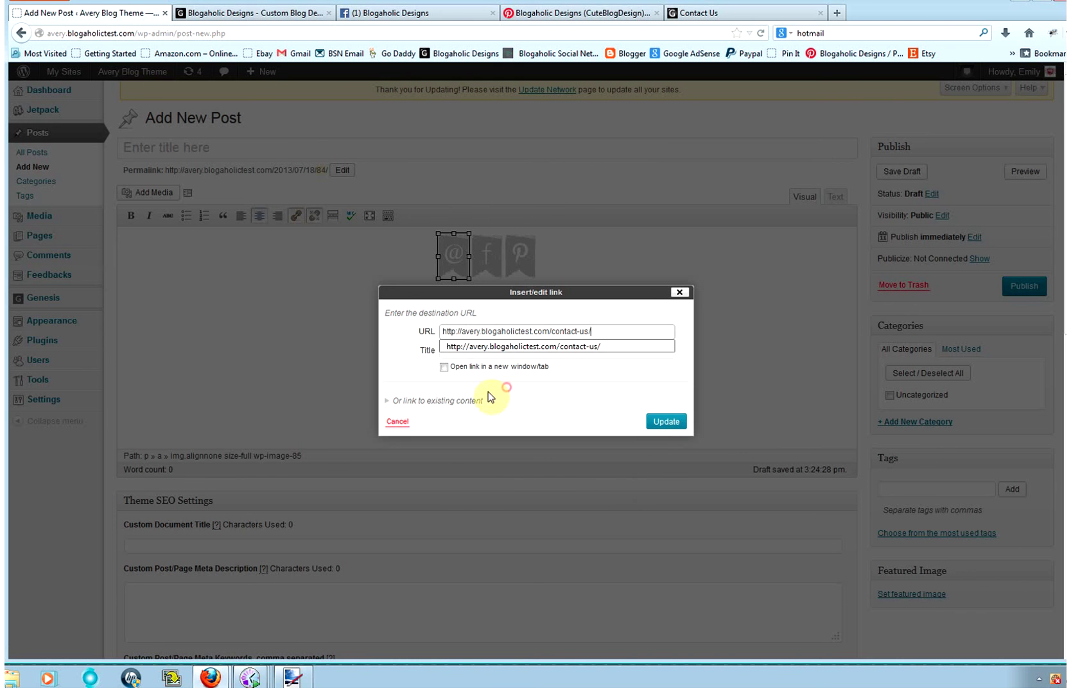
left_click(443, 368)
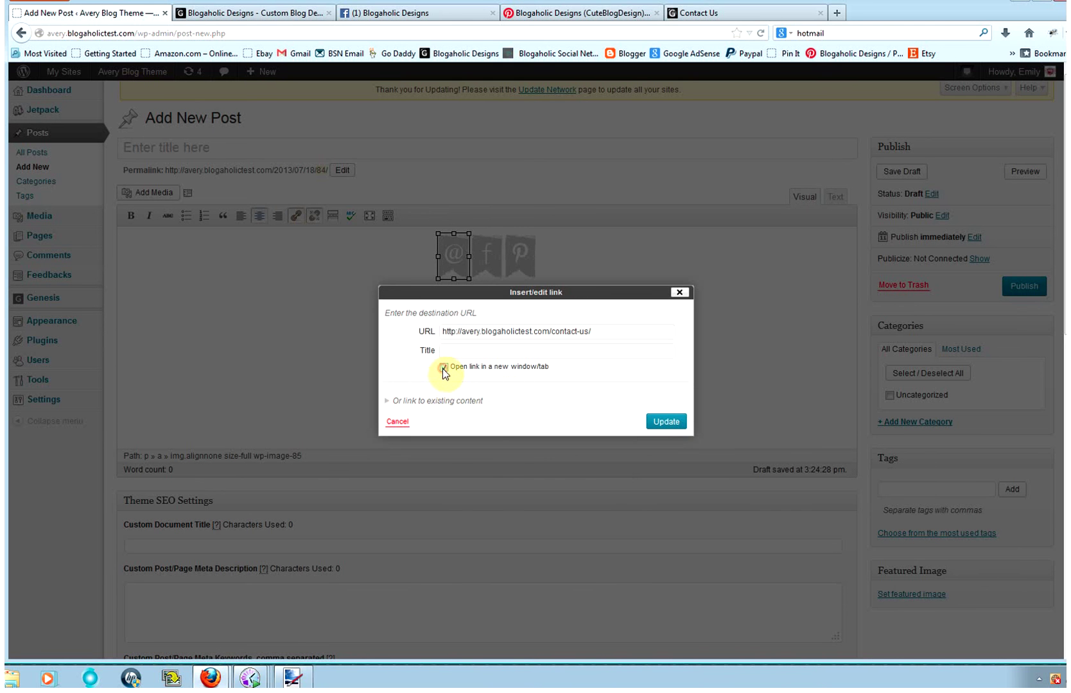
left_click(668, 423)
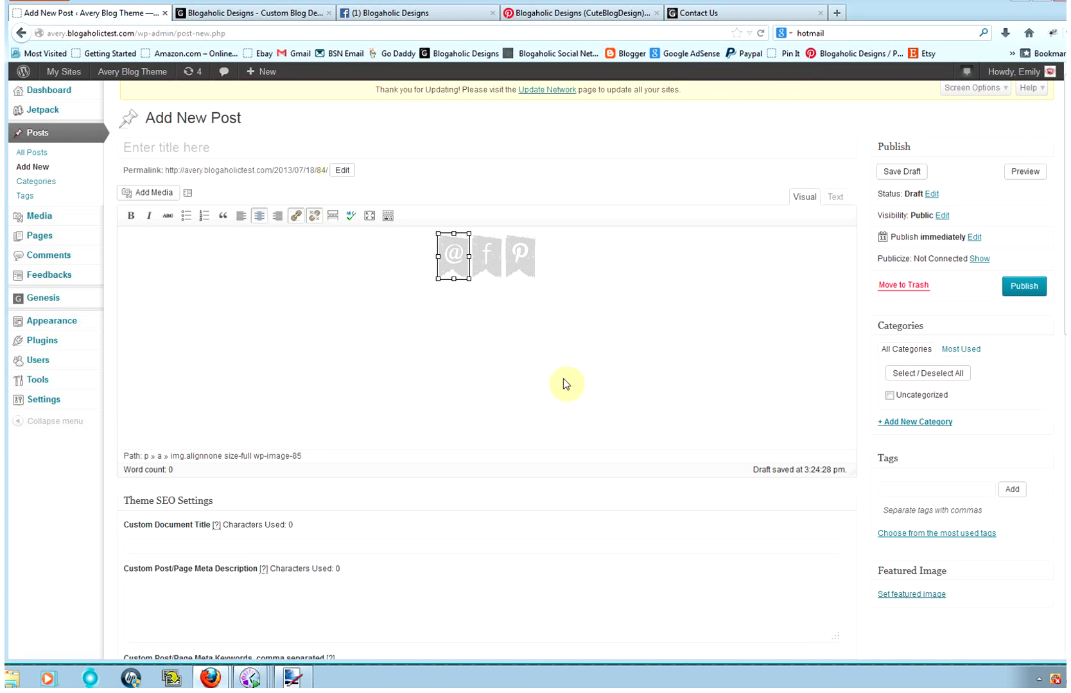
left_click(375, 290)
left_click(420, 14)
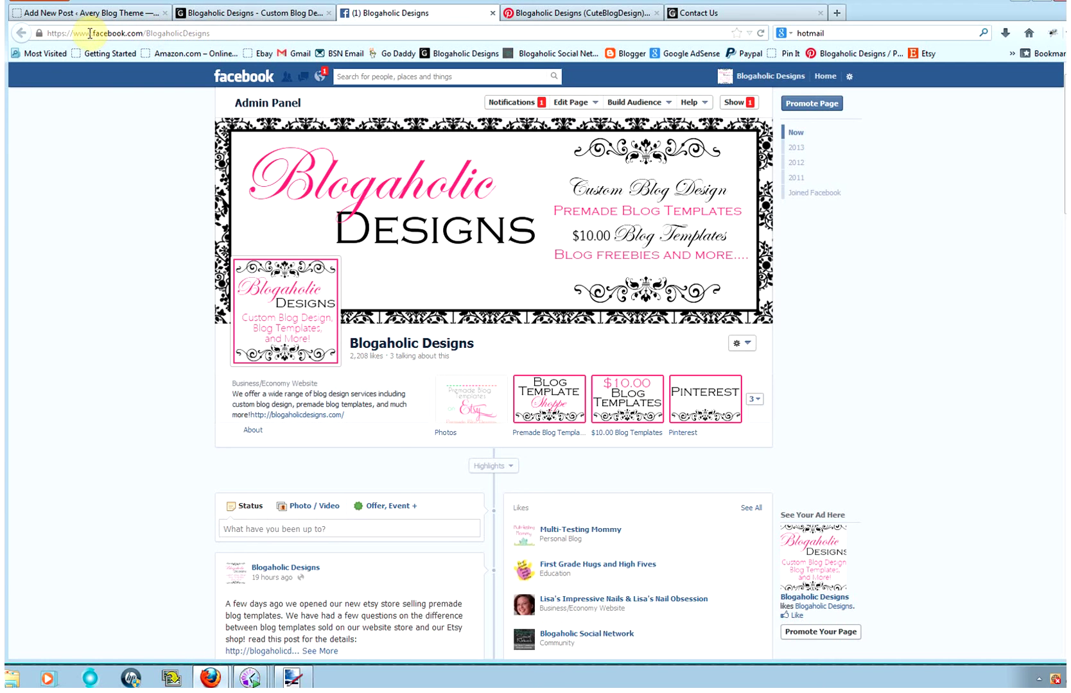
left_click(222, 36)
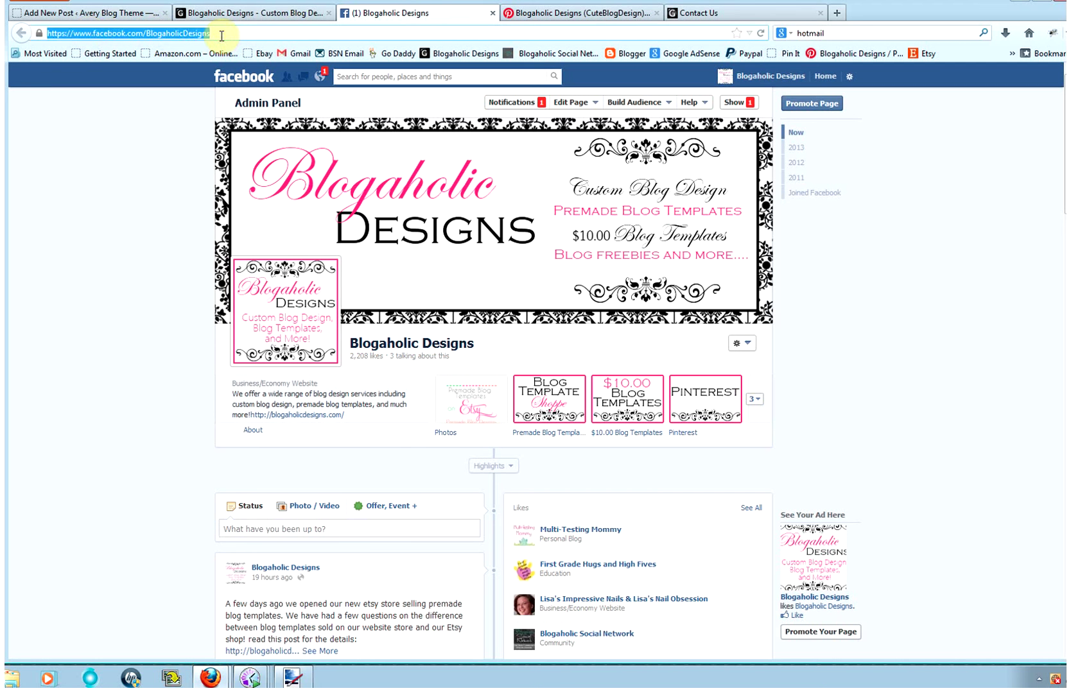
right_click(179, 32)
left_click(214, 82)
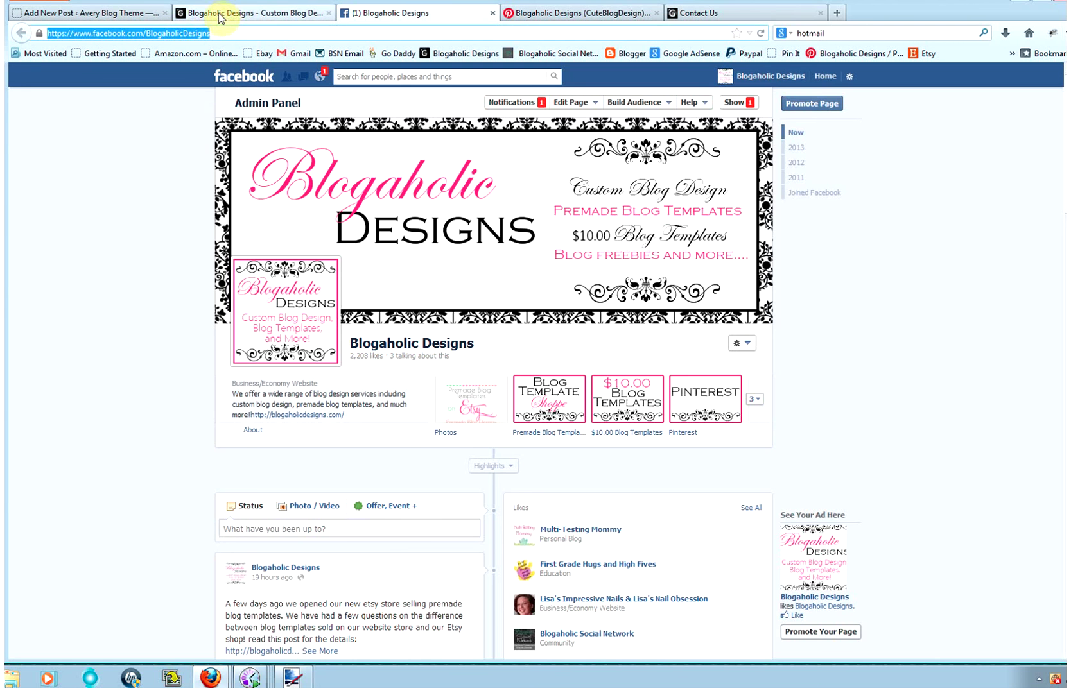
left_click(108, 13)
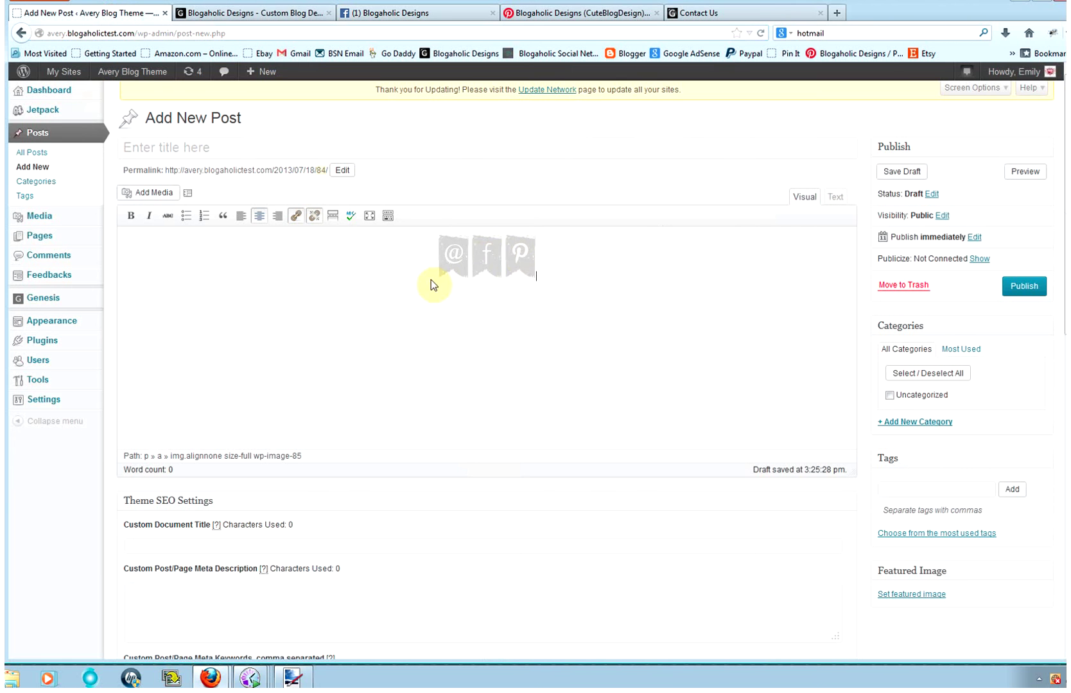
- Link the f icon to the pasted Blogaholic Designs Facebook URL, with an empty title, in a new window
left_click(487, 256)
left_click(296, 215)
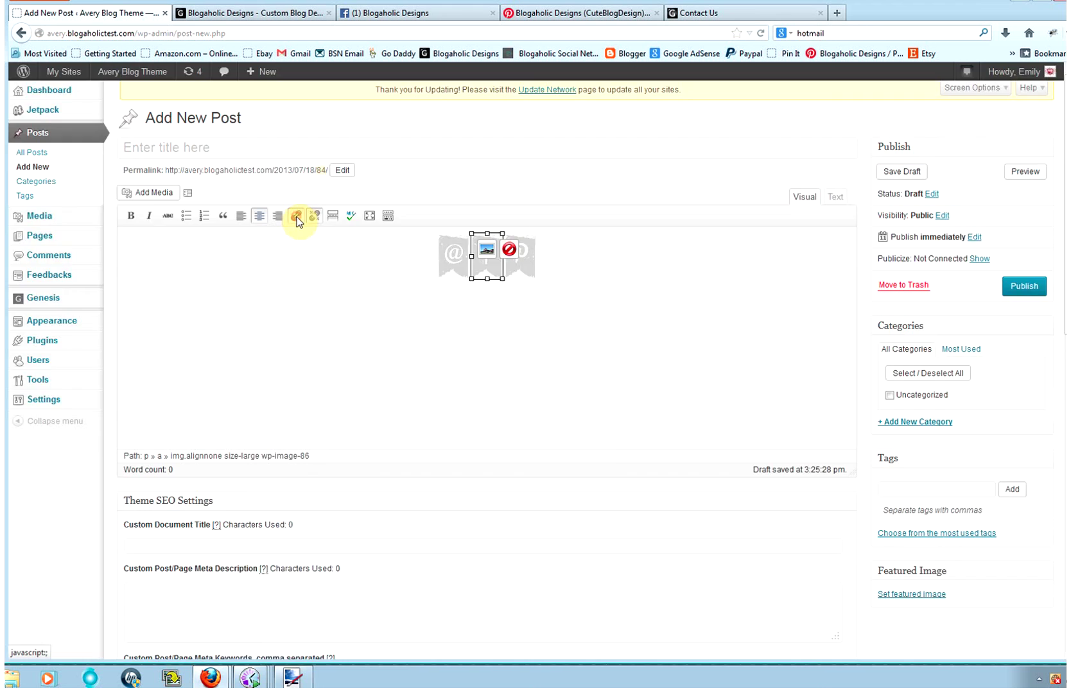
key("BackSpace")
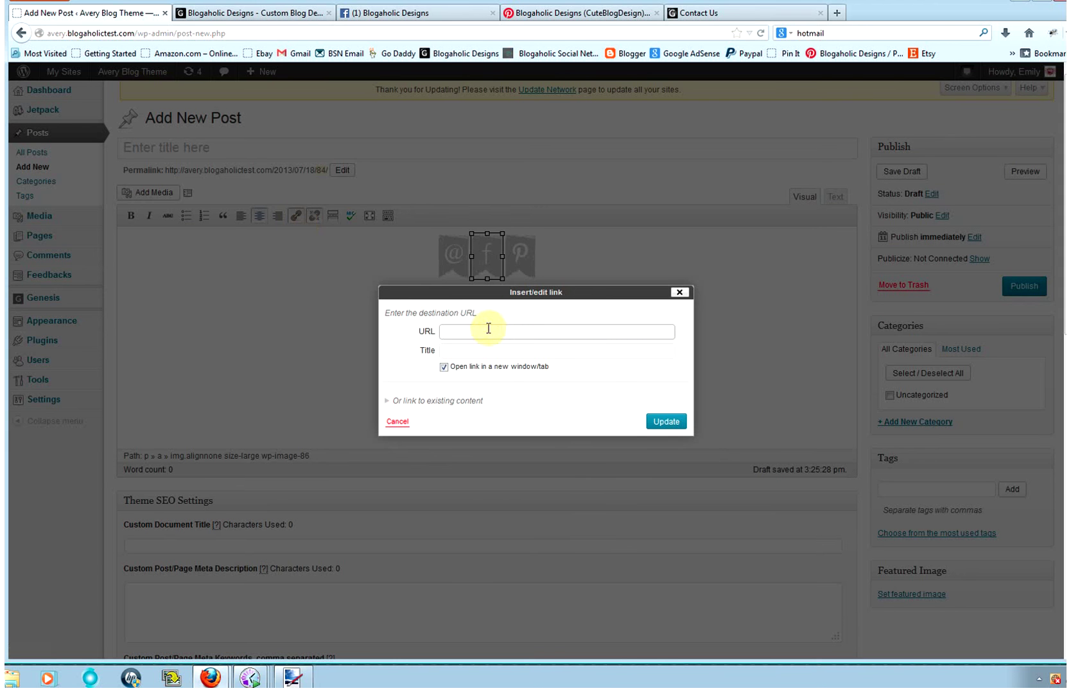
right_click(487, 332)
left_click(519, 389)
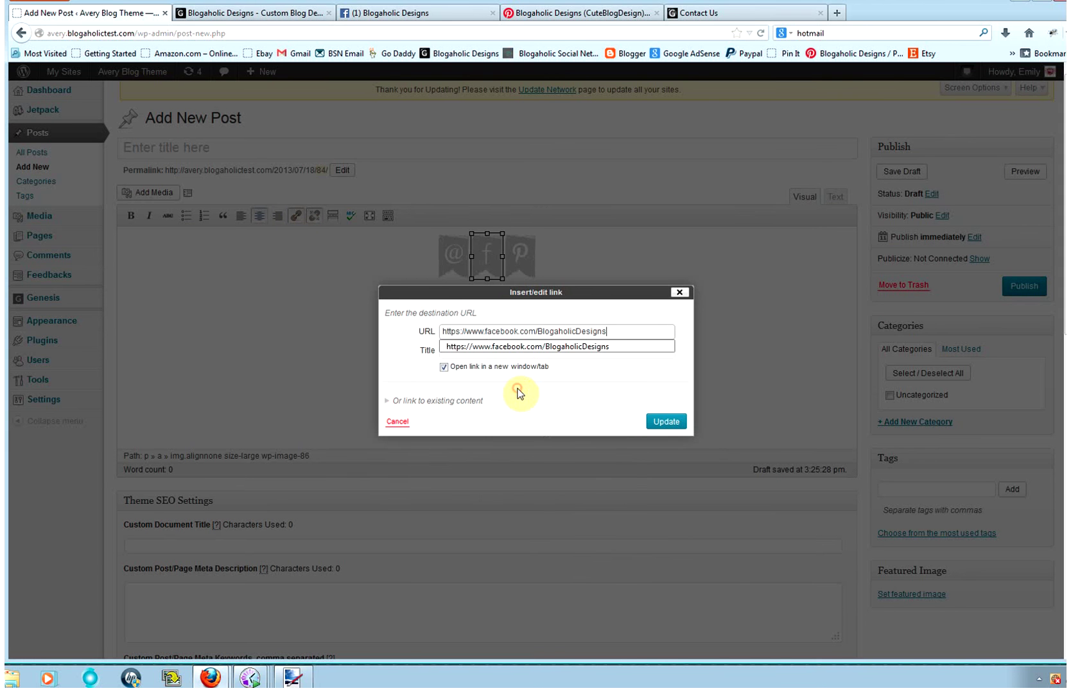
key("ctrl+z")
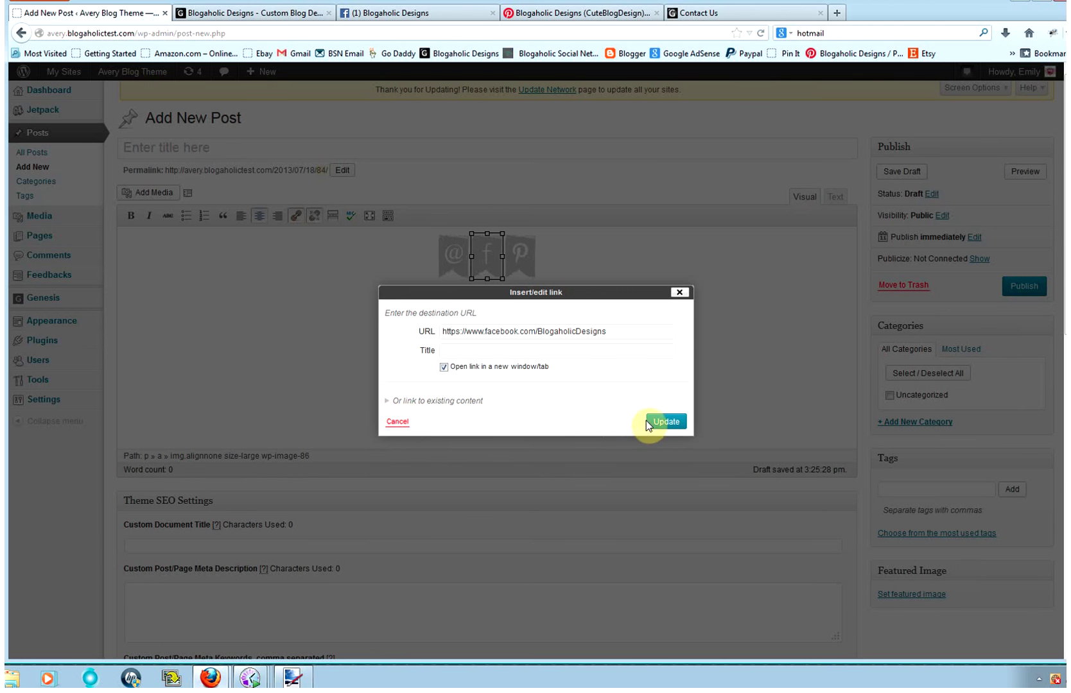
left_click(674, 424)
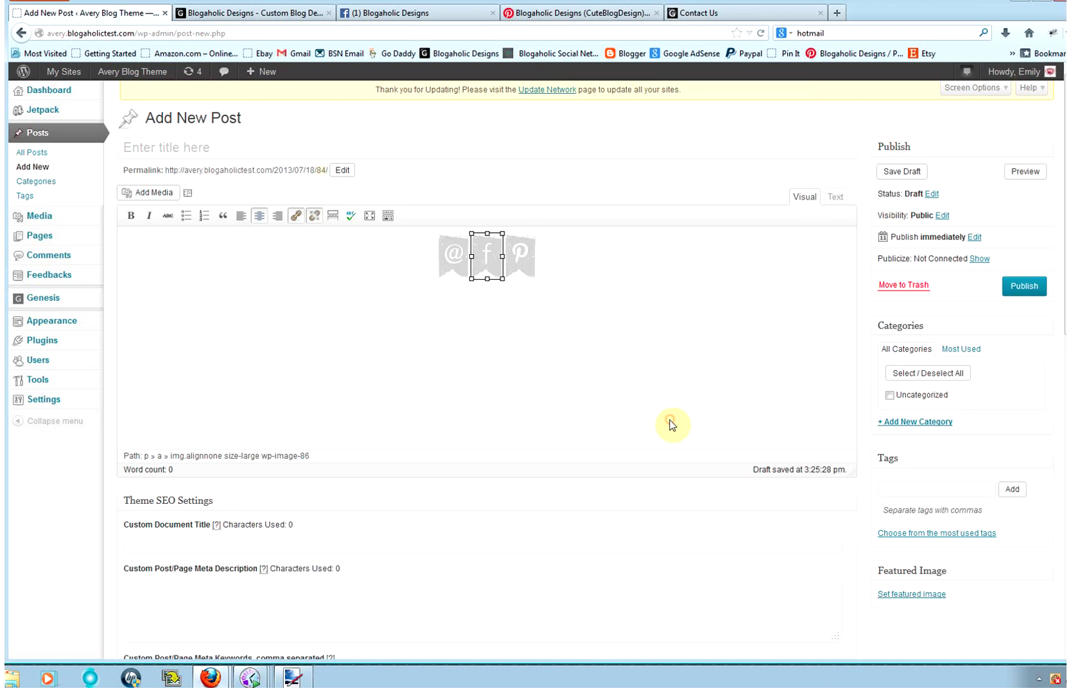
- Copy the Pinterest profile's web address from its browser tab
left_click(585, 13)
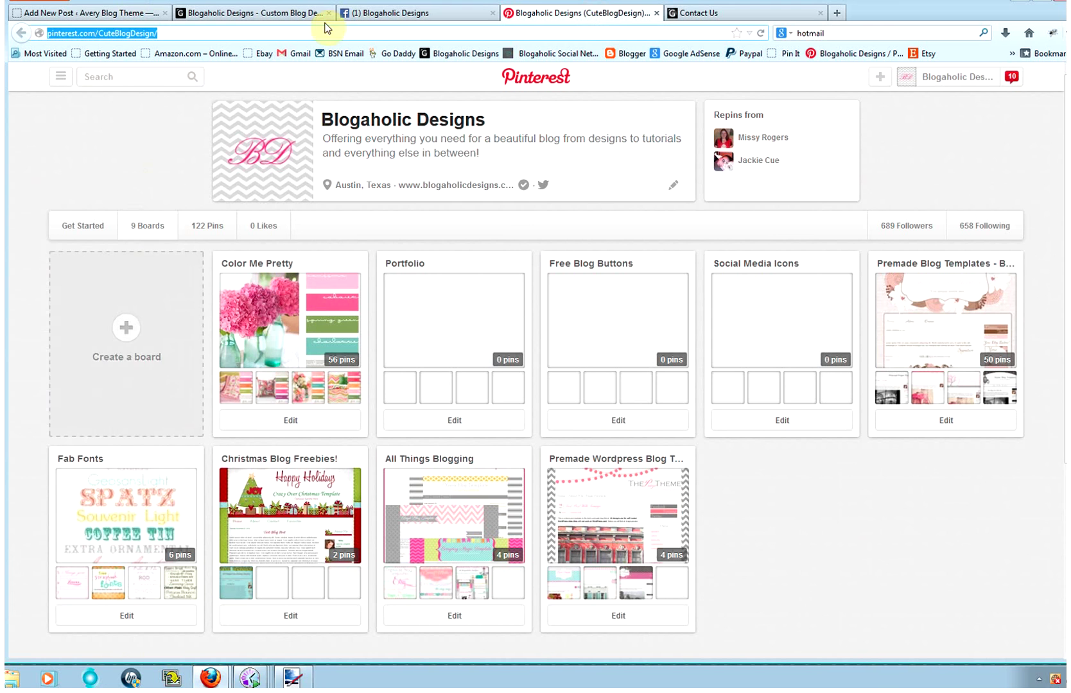
right_click(100, 33)
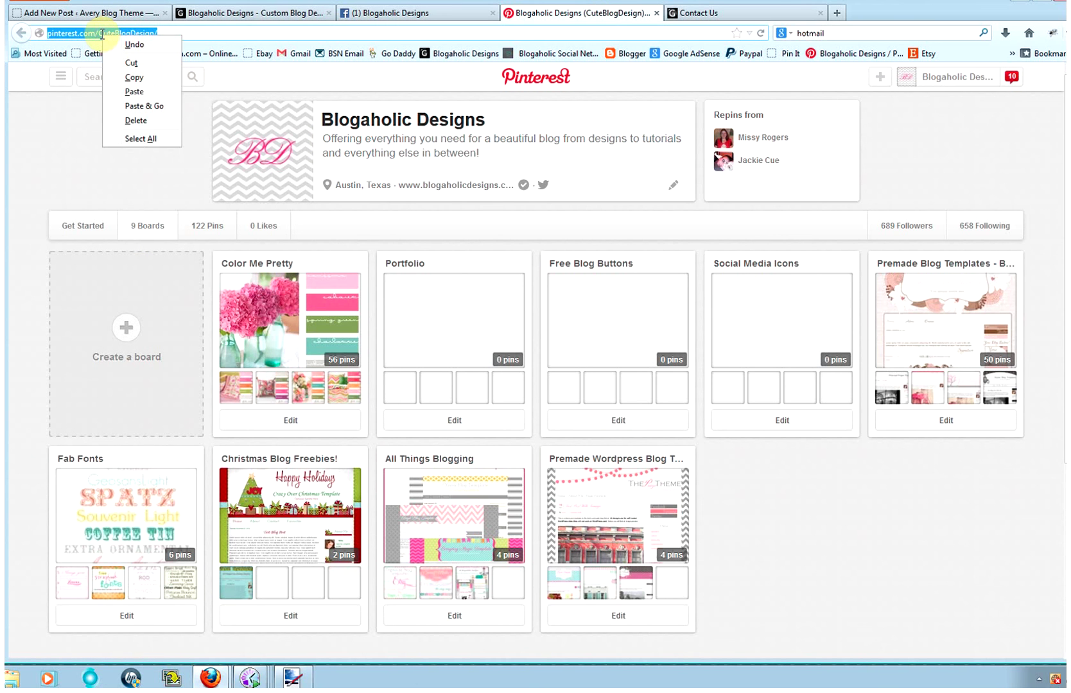
left_click(133, 78)
- Replace the Pinterest icon's image URL with the pasted Pinterest profile address and update the link
left_click(108, 13)
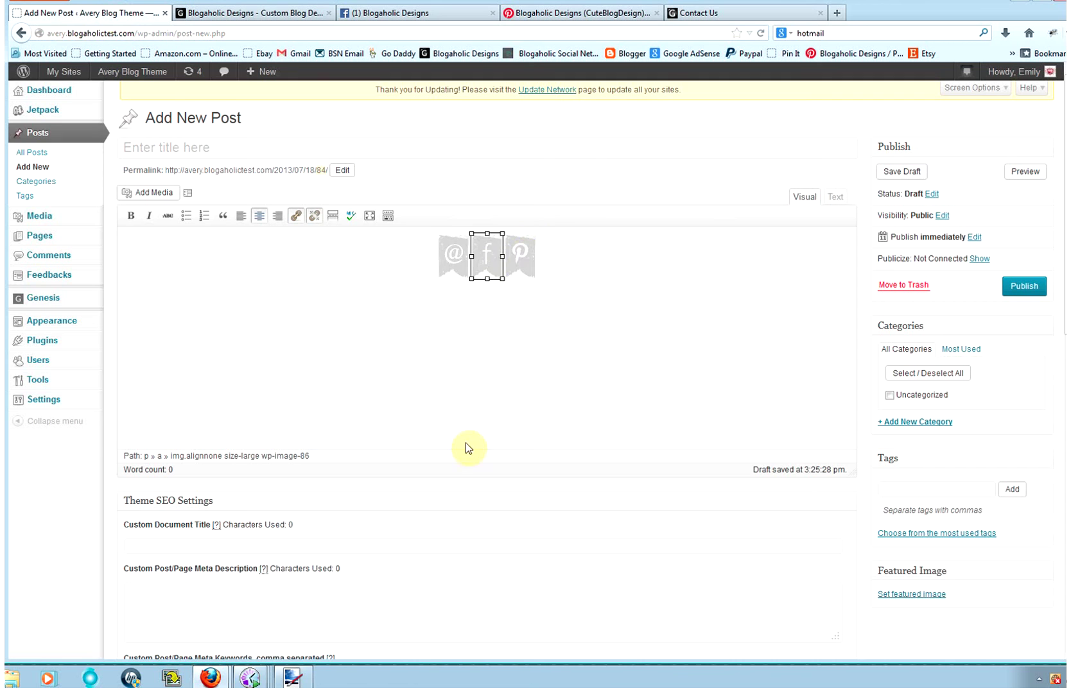
left_click(295, 215)
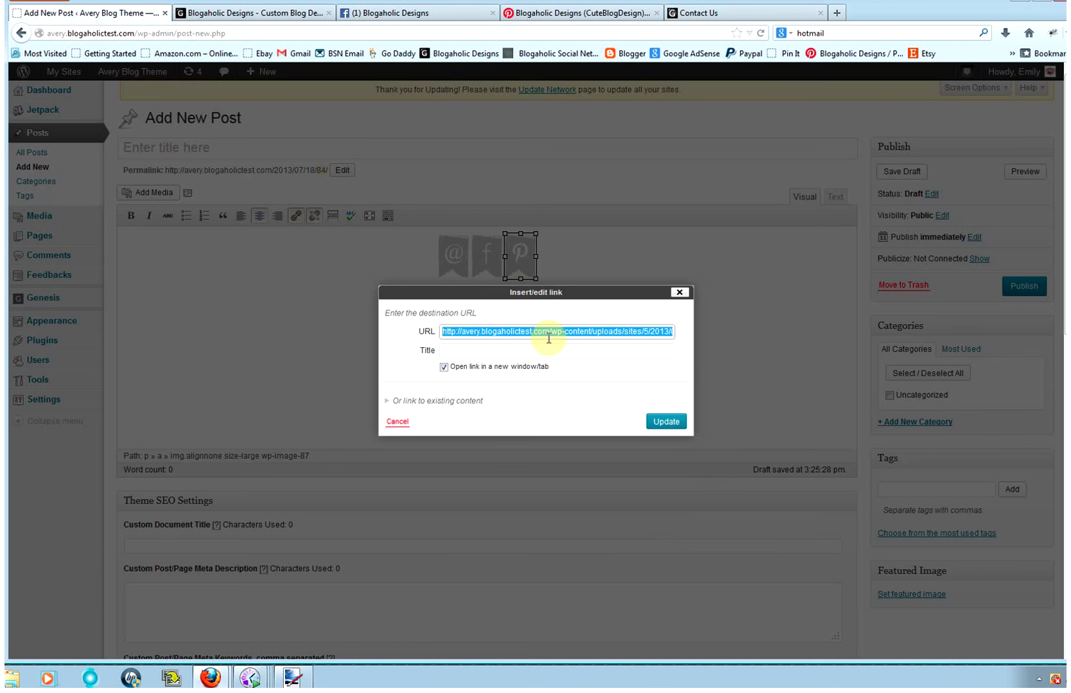
key("BackSpace")
right_click(527, 330)
left_click(563, 394)
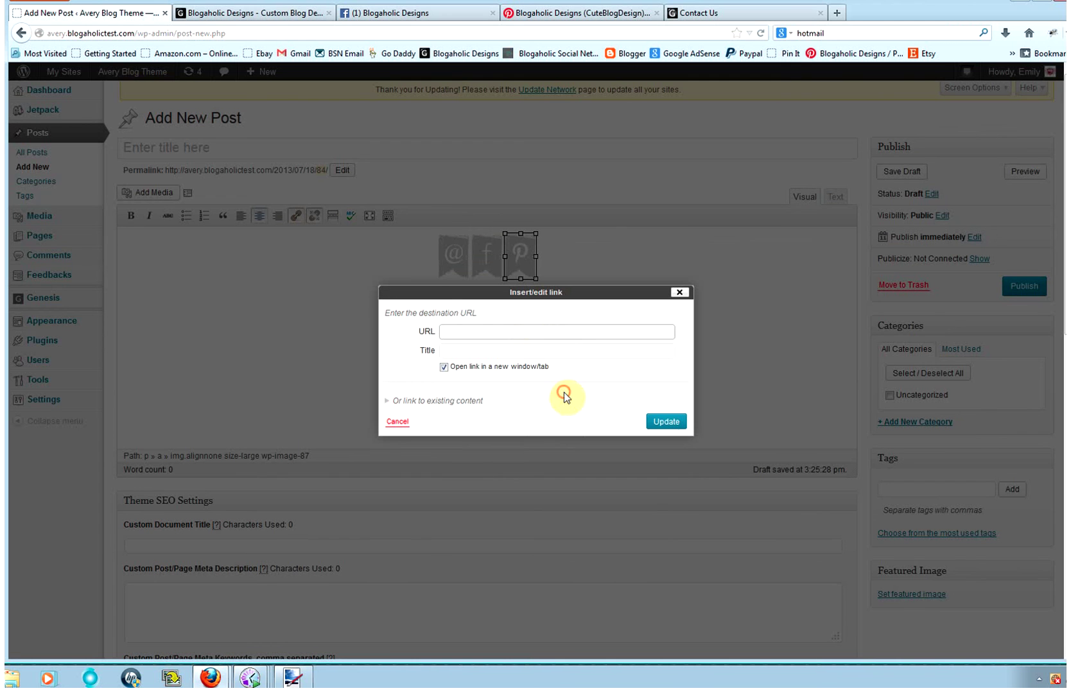
left_click(387, 342)
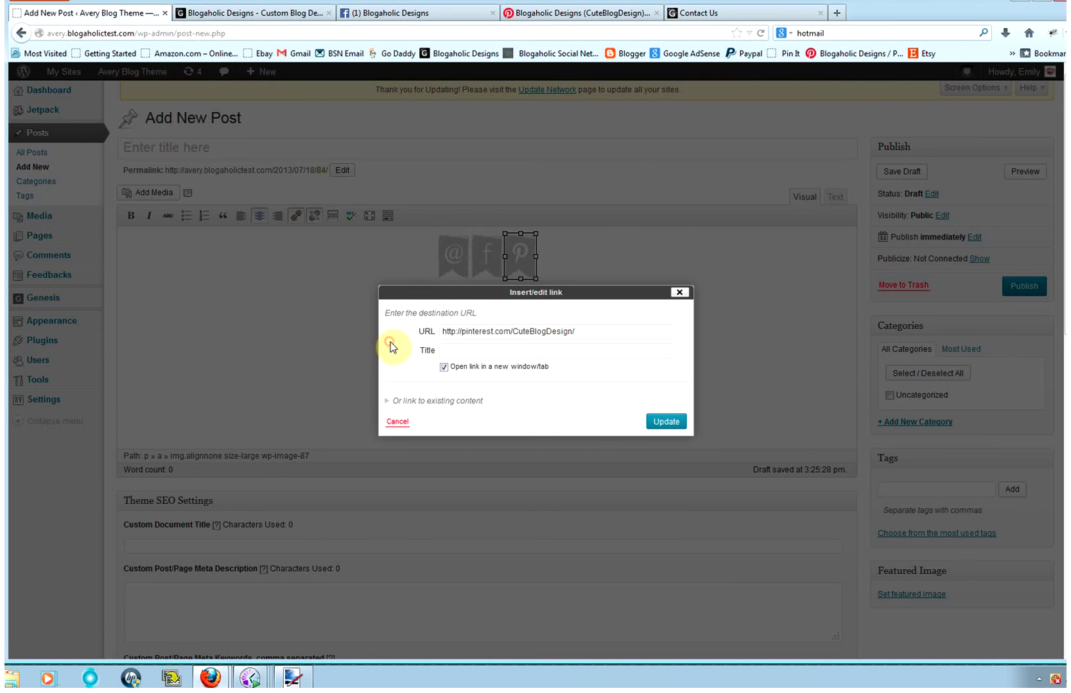
left_click(661, 423)
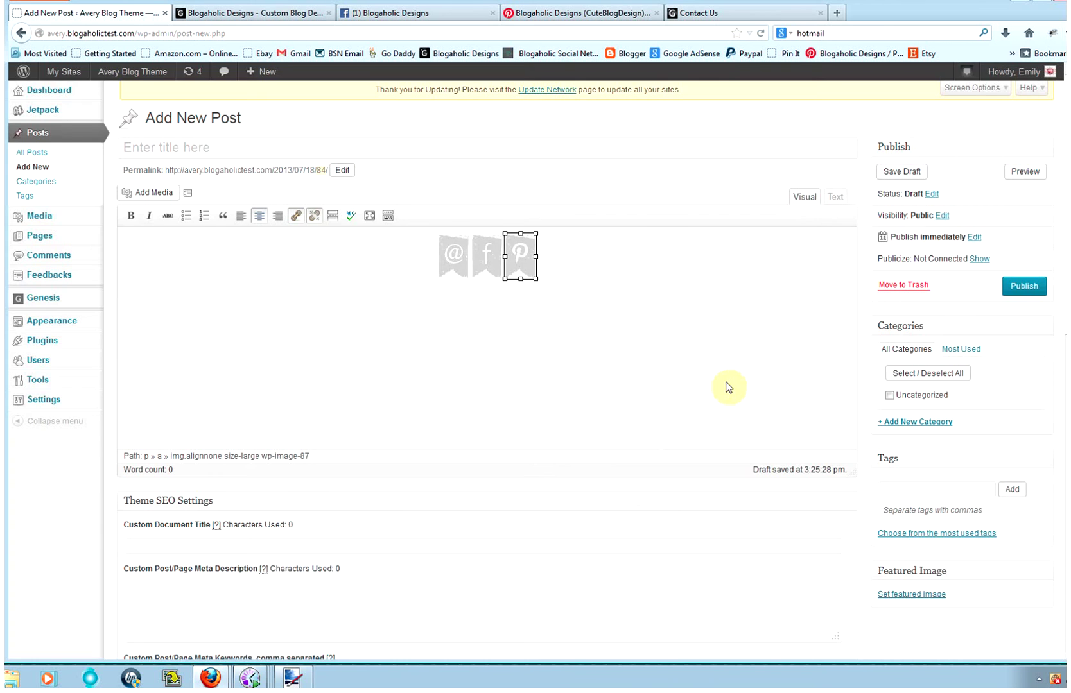
left_click(736, 364)
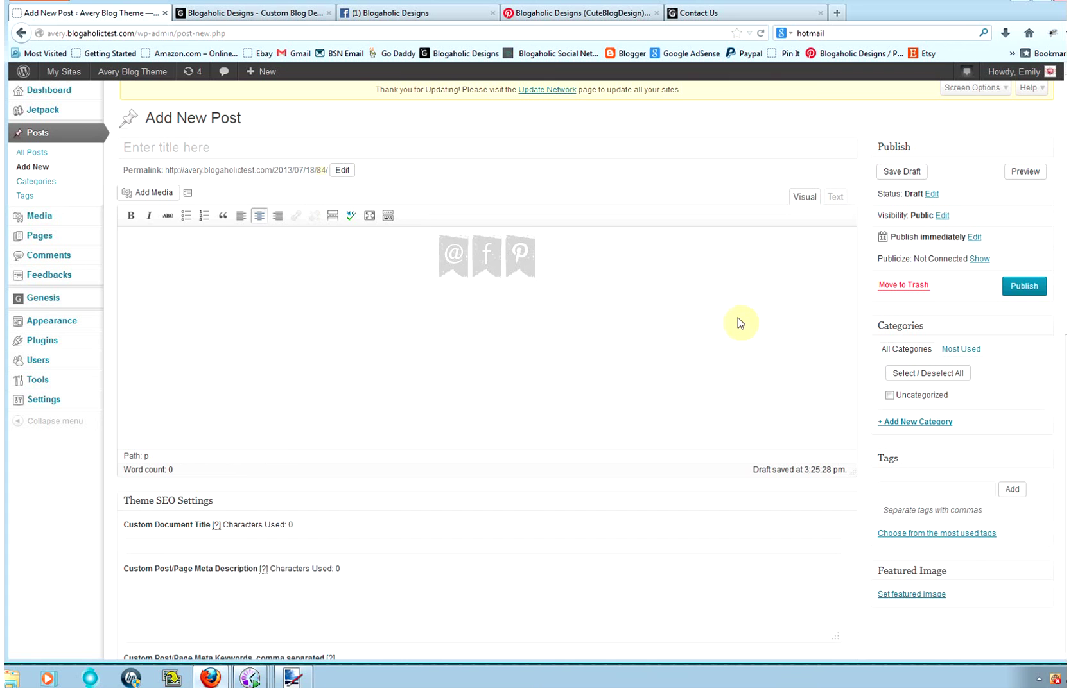
- Save the draft, then select and copy the post's full HTML from the Text view
left_click(899, 174)
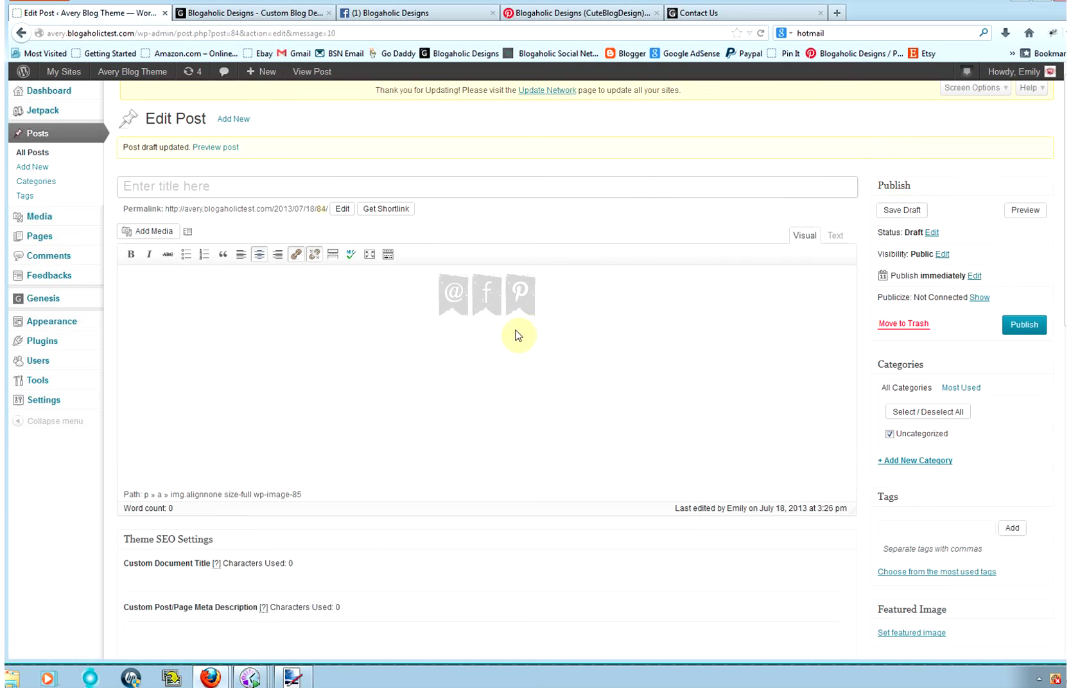
left_click(835, 235)
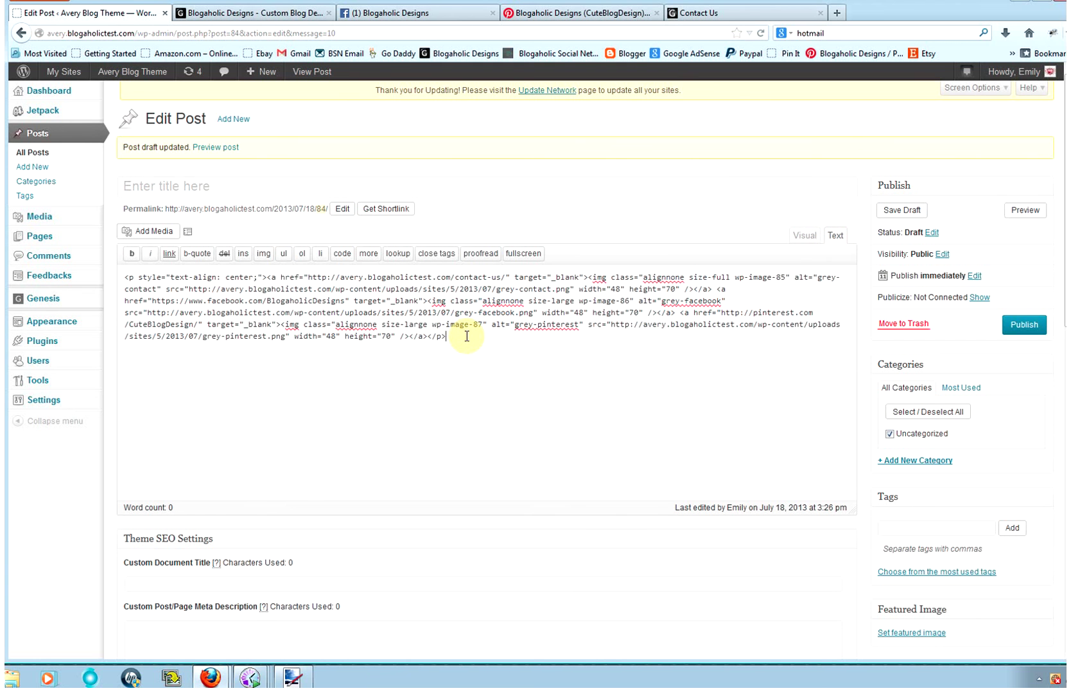
key("ctrl+a")
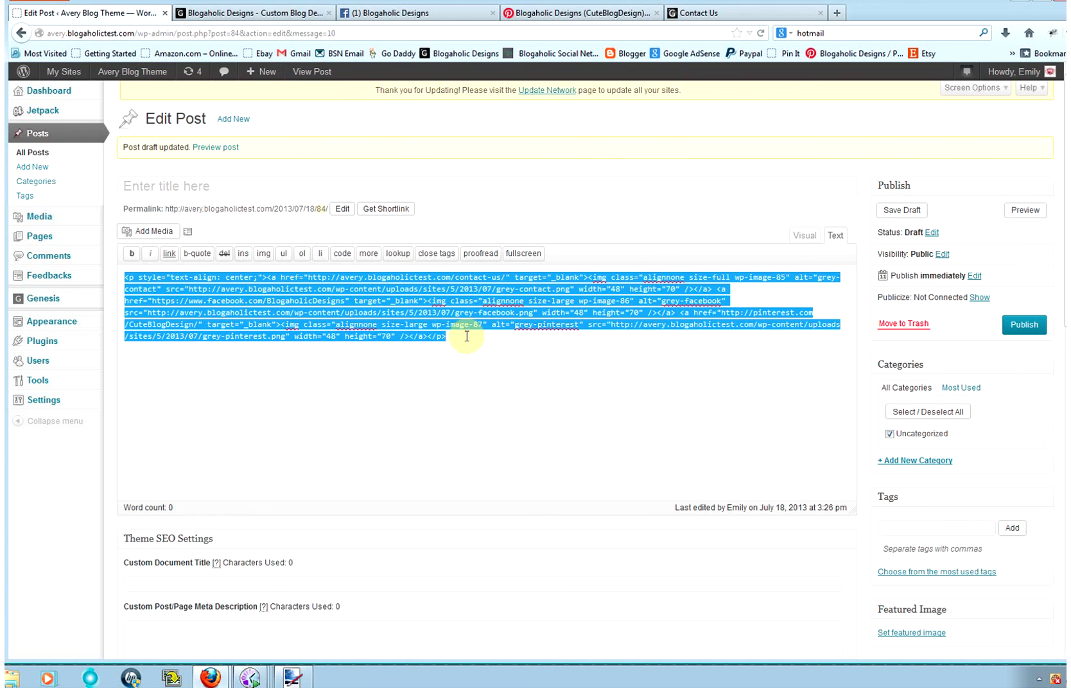
left_click(467, 337)
left_click_drag(466, 337, 88, 275)
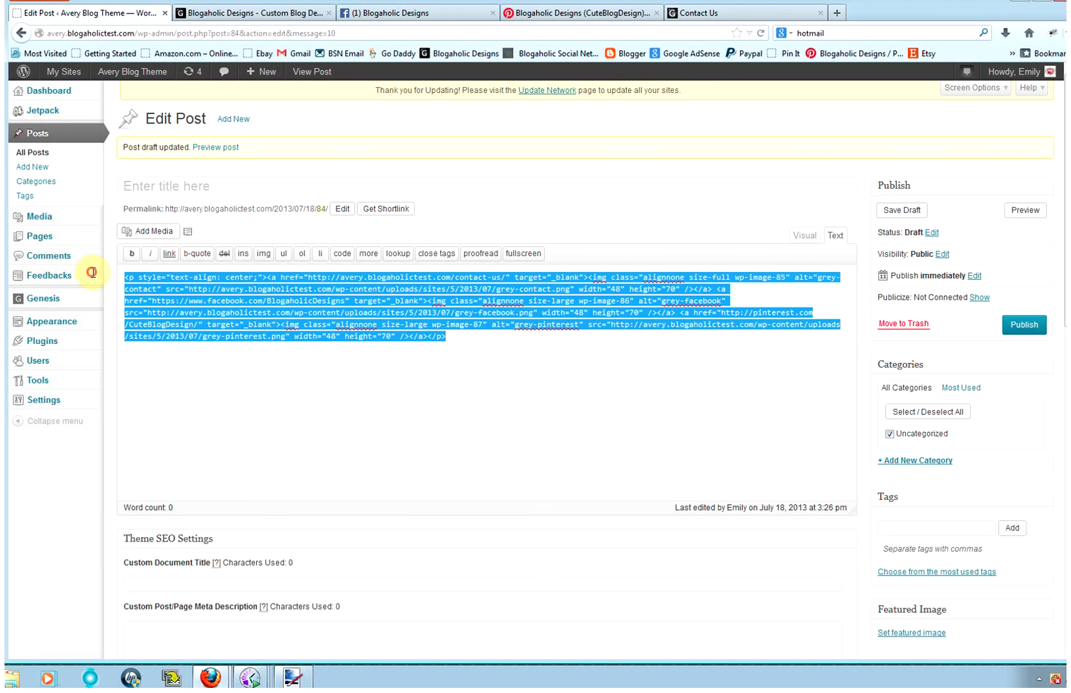
right_click(423, 312)
left_click(446, 347)
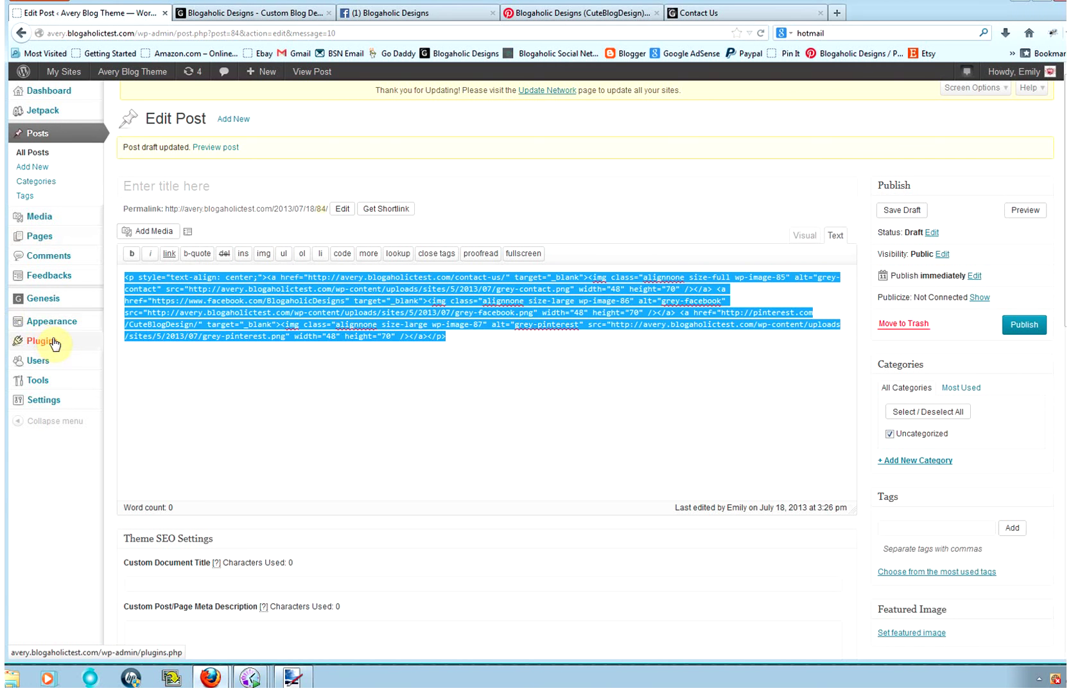
- Go to Appearance > Widgets, choosing Leave Page at the unsaved-changes prompt
mouse_move(57, 325)
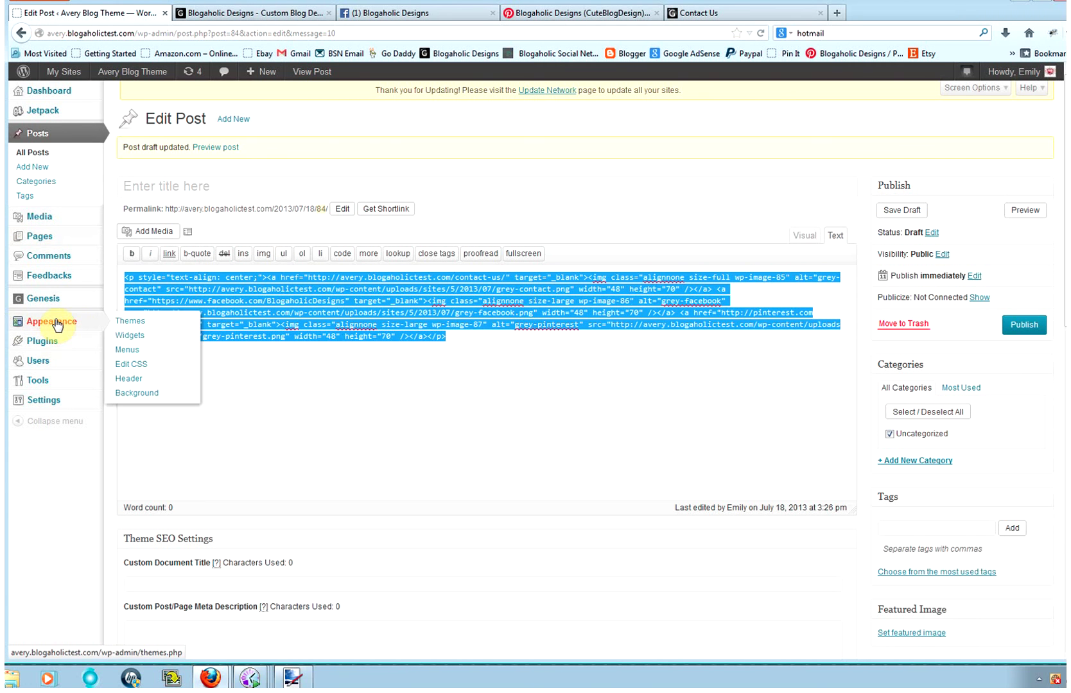
left_click(150, 339)
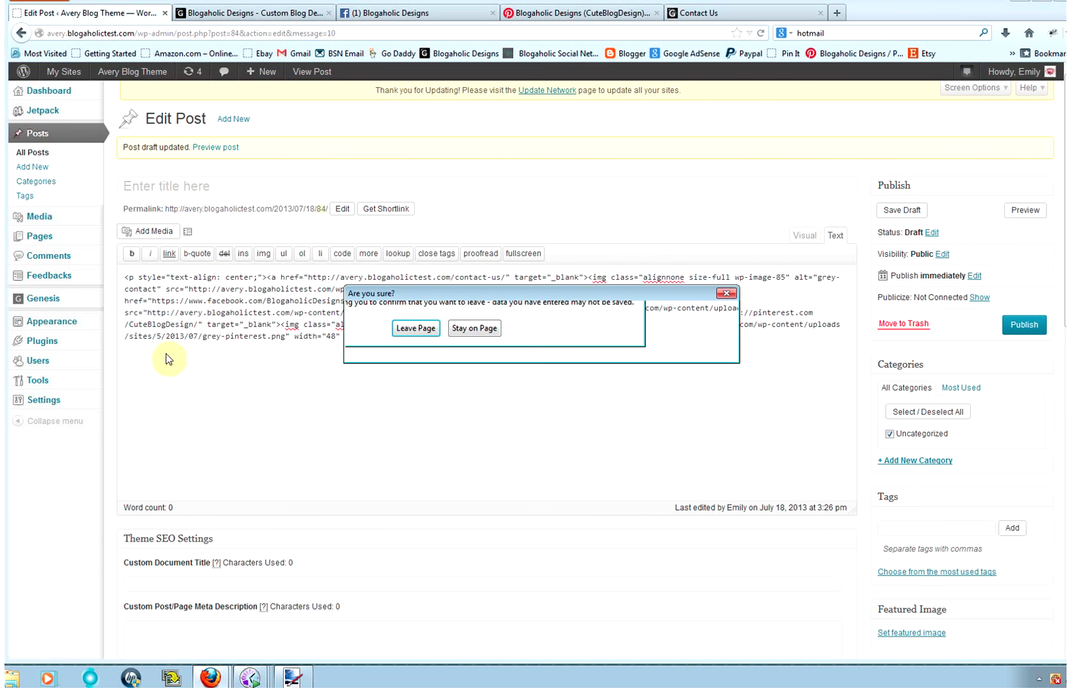
key("Return")
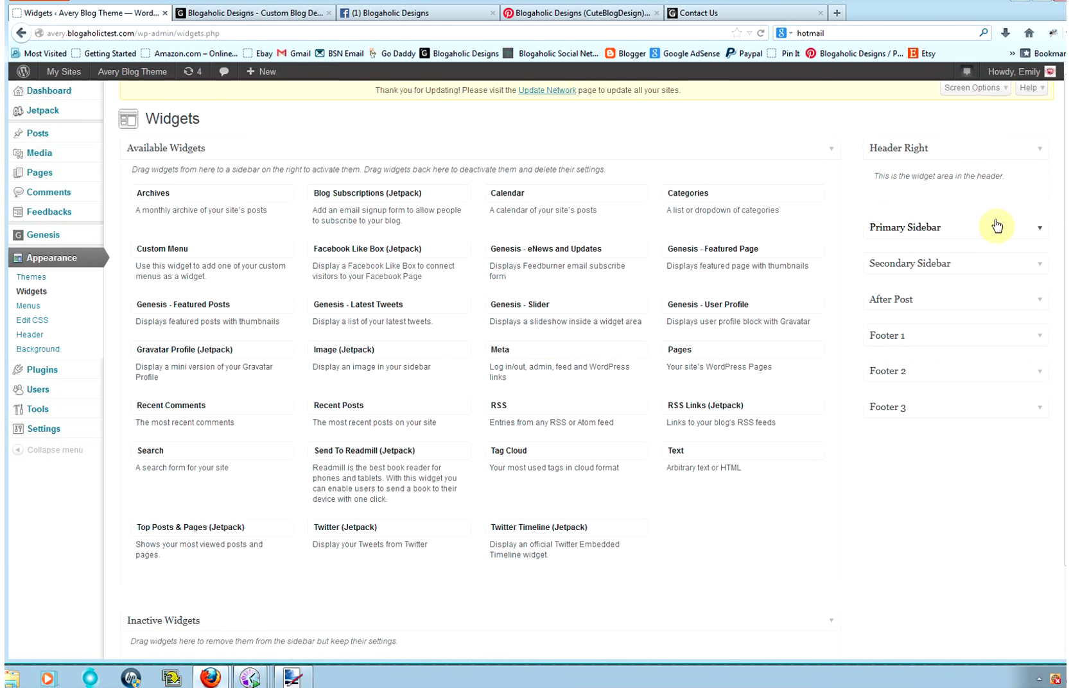
- Add a Text widget to the top of the Primary Sidebar, paste the social icon HTML into it, and save
left_click(1039, 232)
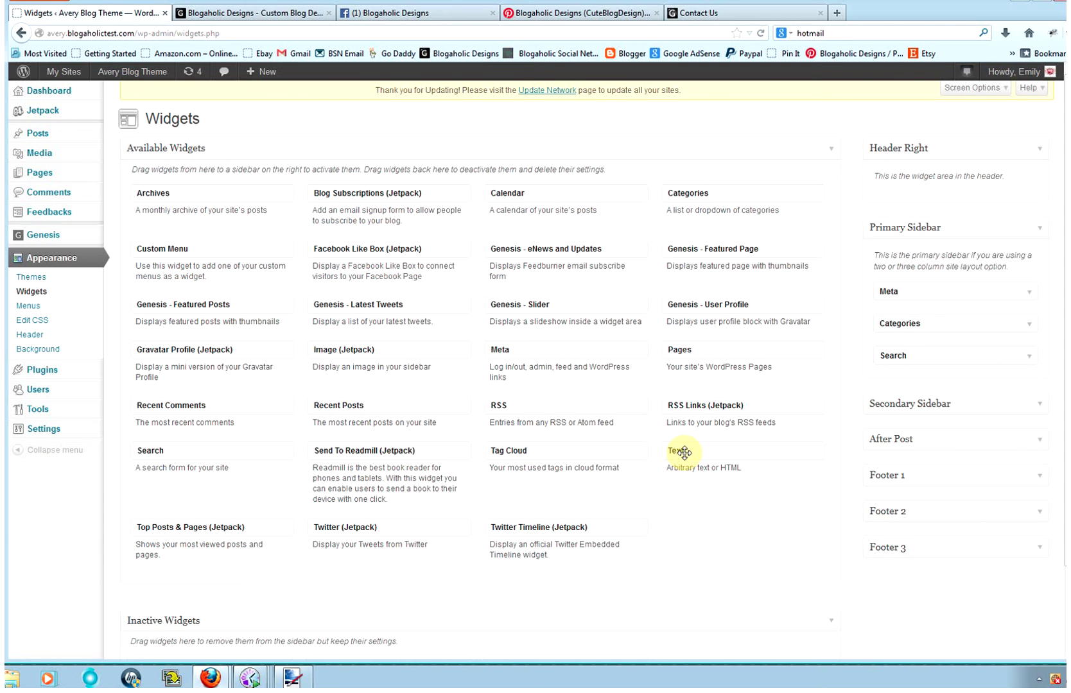
left_click_drag(684, 452, 895, 289)
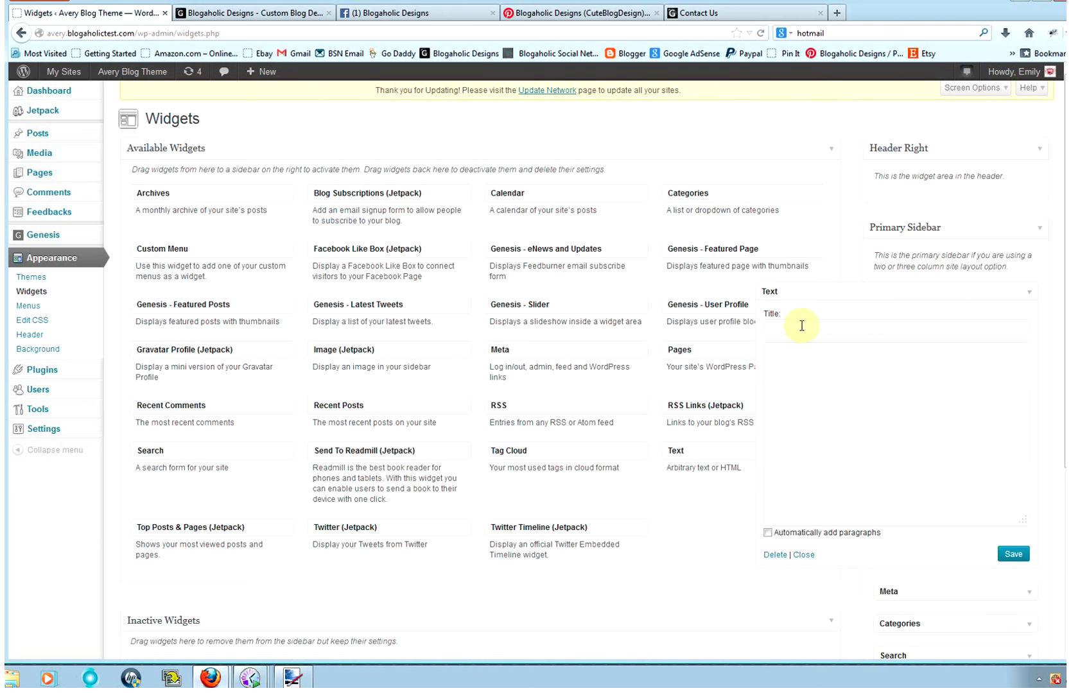
left_click(772, 353)
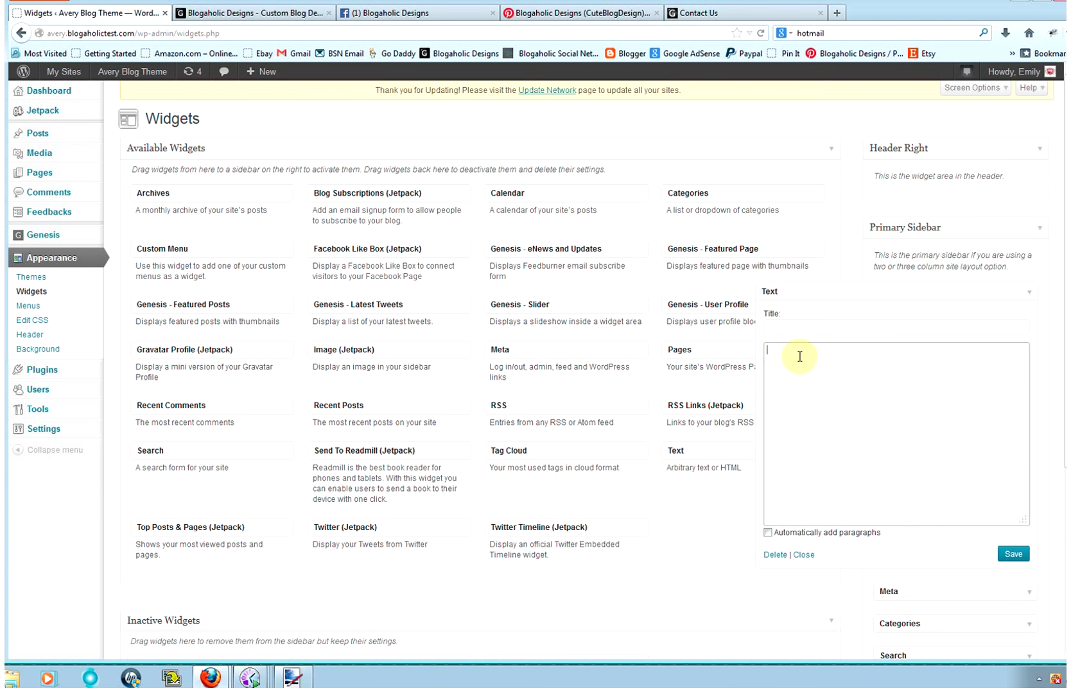
right_click(799, 351)
left_click(848, 415)
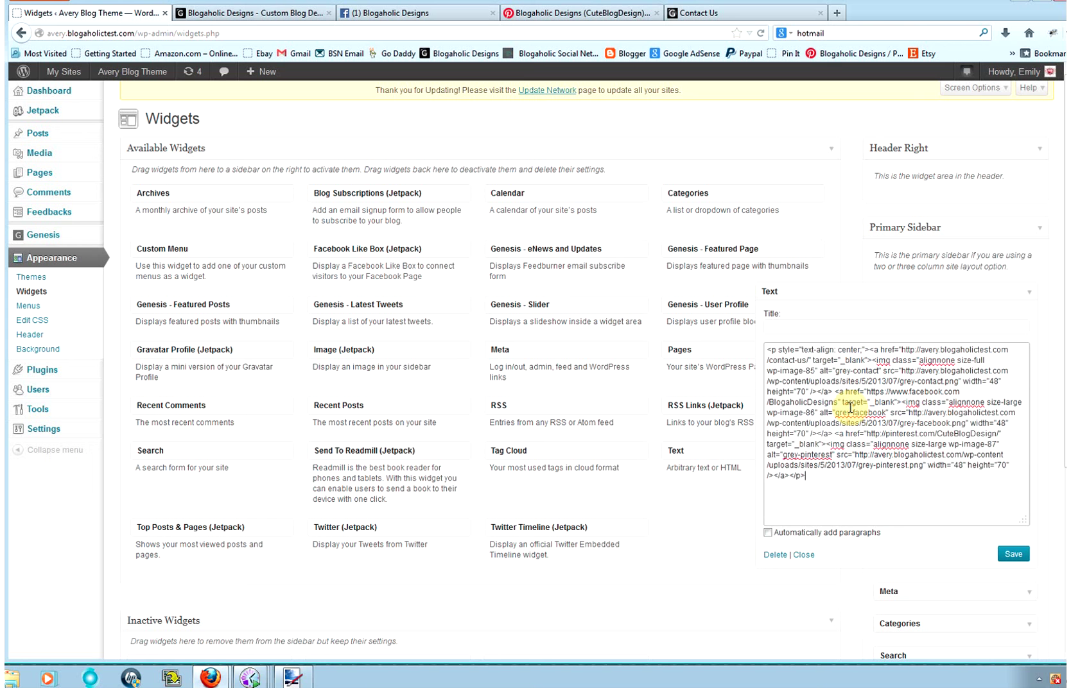
left_click(1022, 555)
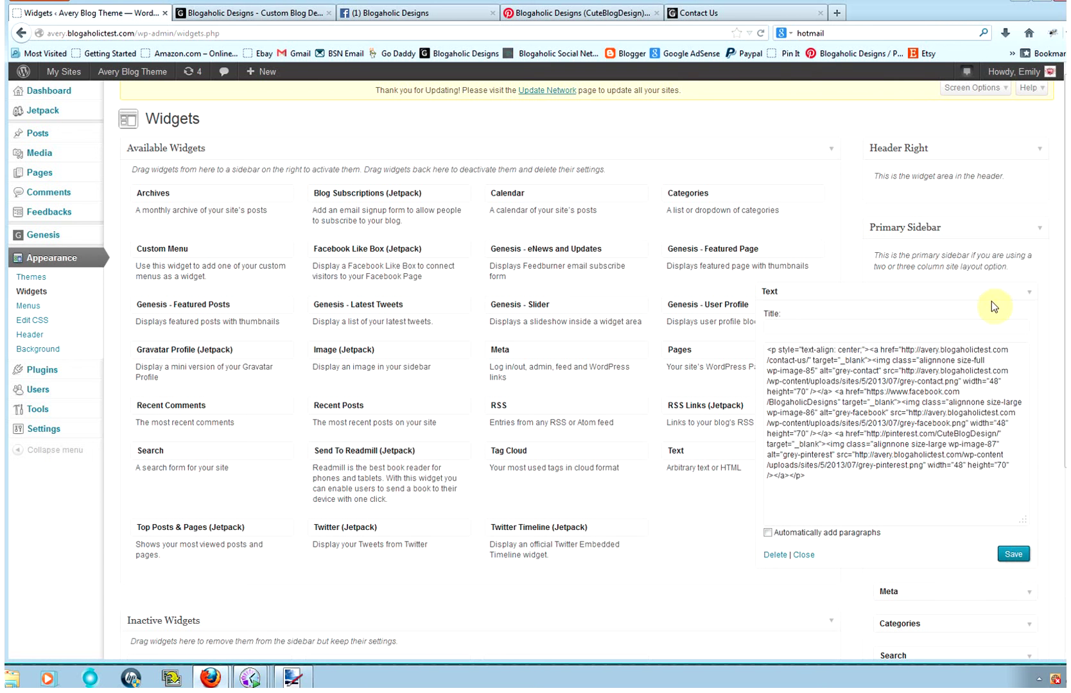
- Collapse the Text widget and Primary Sidebar, then visit the live Avery Blog Theme site
left_click(1029, 293)
left_click(1036, 235)
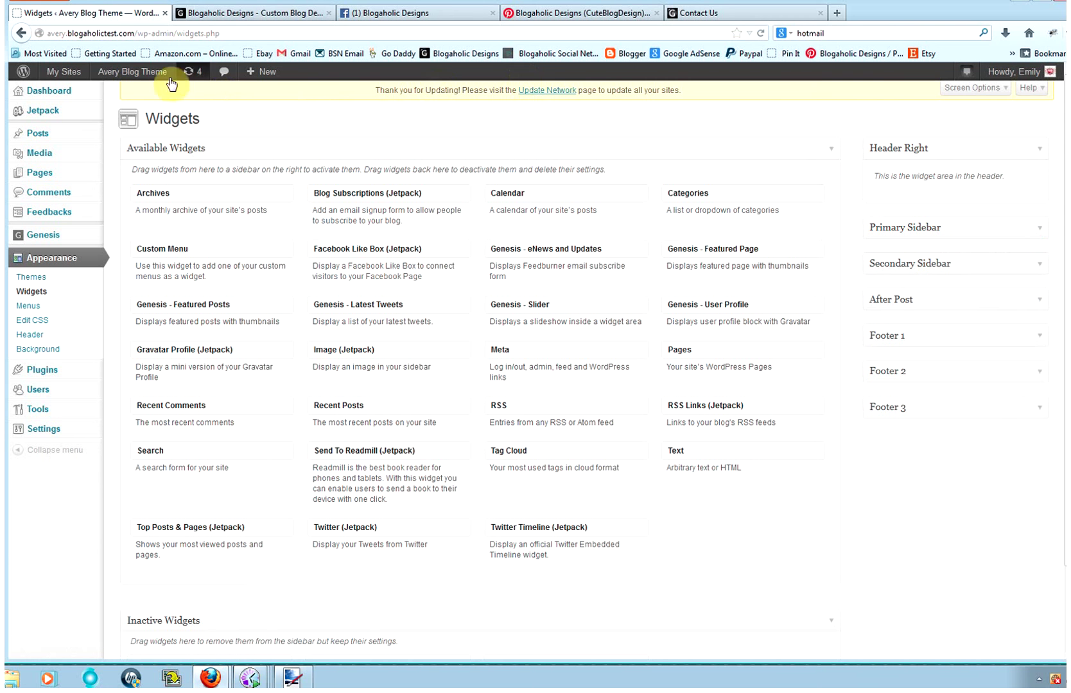
left_click(124, 95)
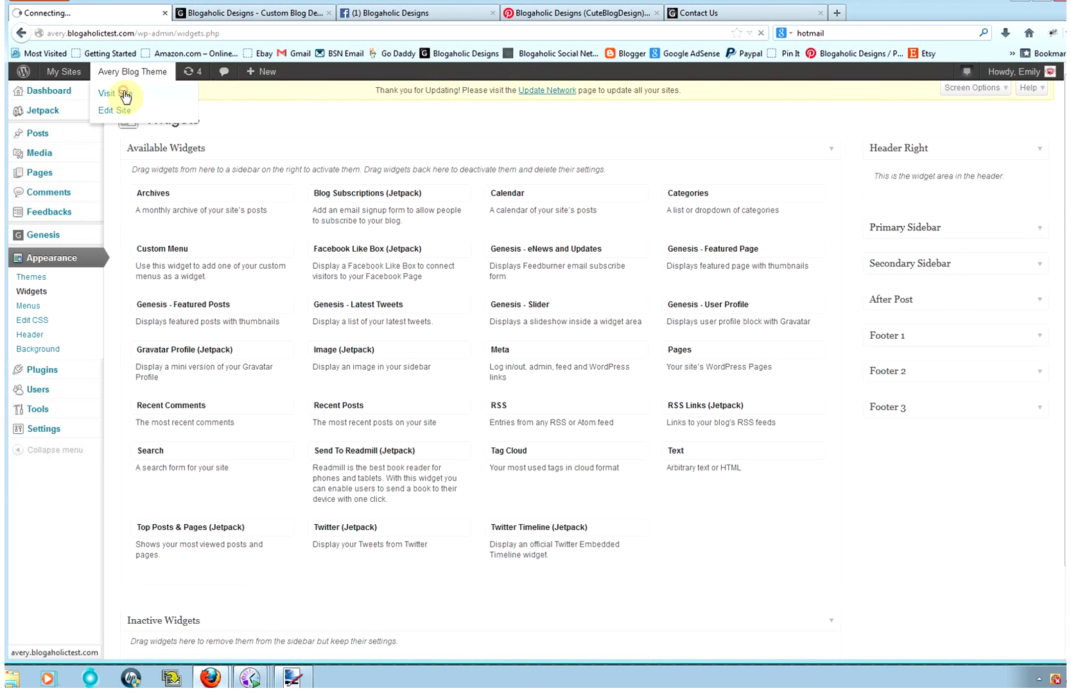